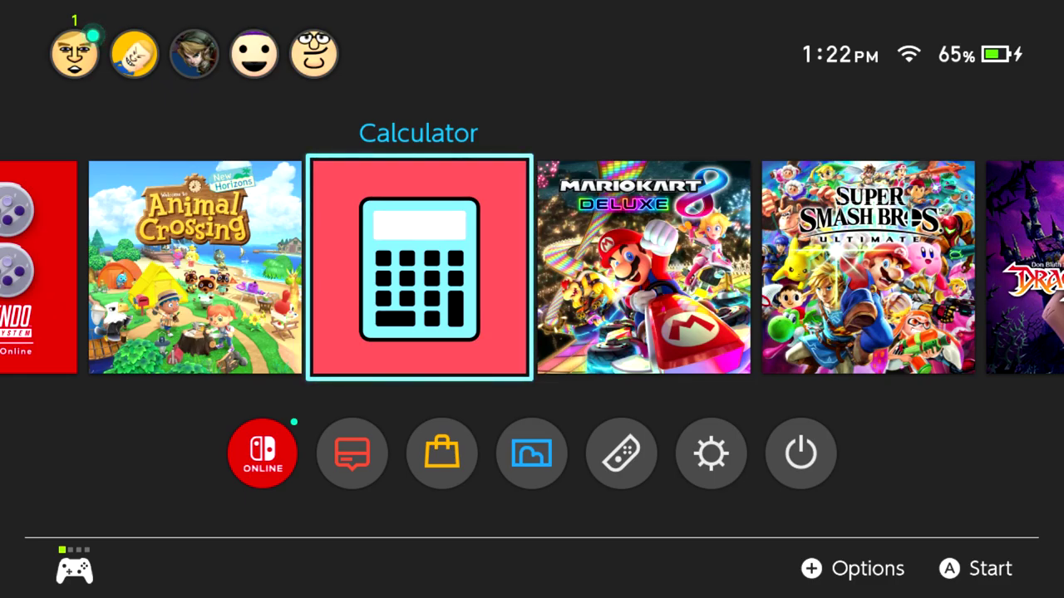
# Start the Calculator software from its selected HOME Menu tile.
pyautogui.press('Return')
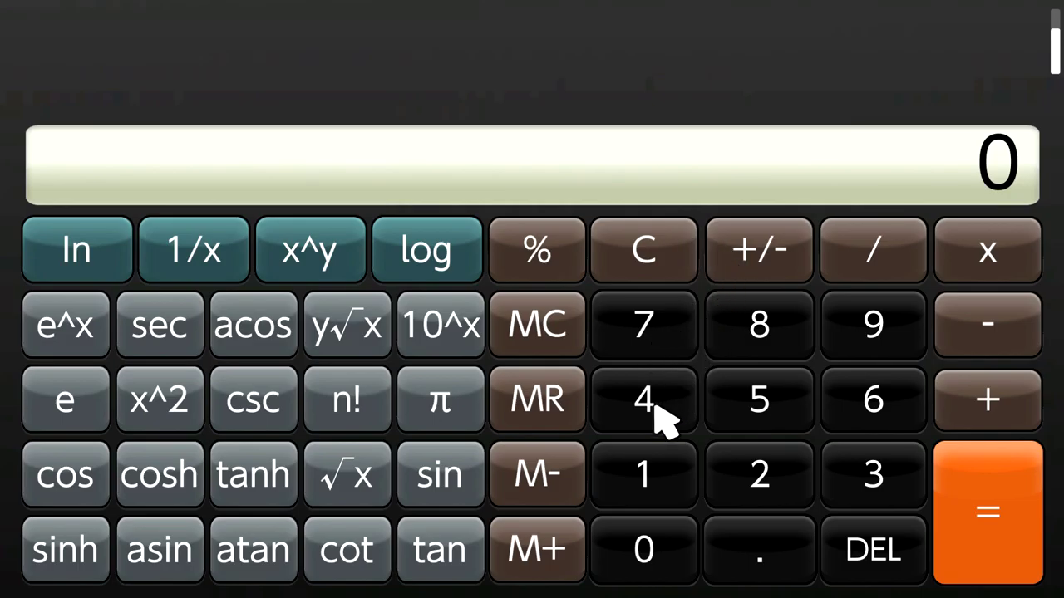
# Calculate 14 + 6 = 20, then clear the display.
pyautogui.click(670, 487)
pyautogui.click(658, 420)
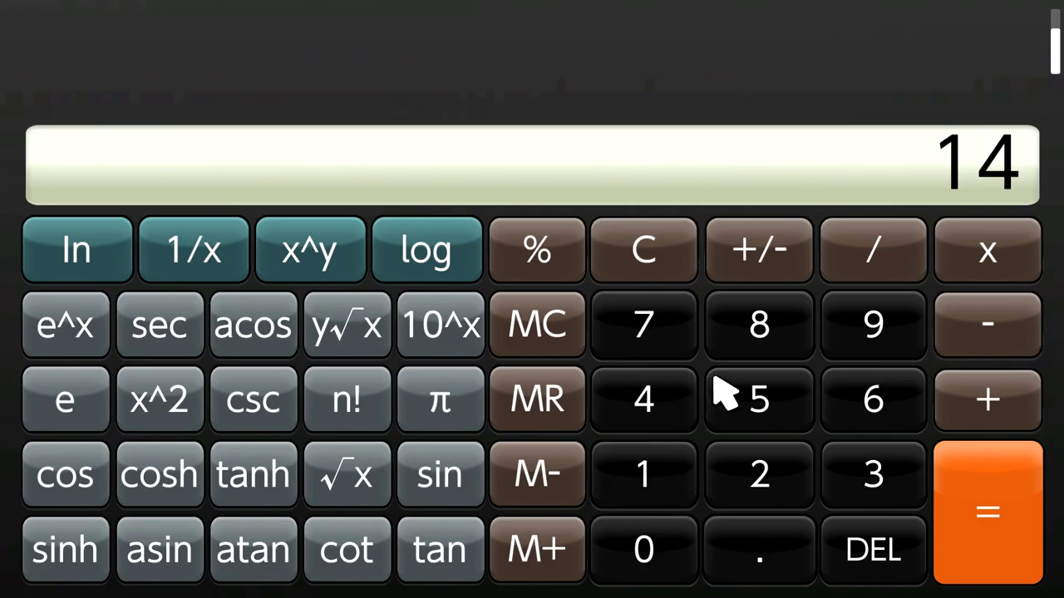
pyautogui.click(986, 409)
pyautogui.click(898, 401)
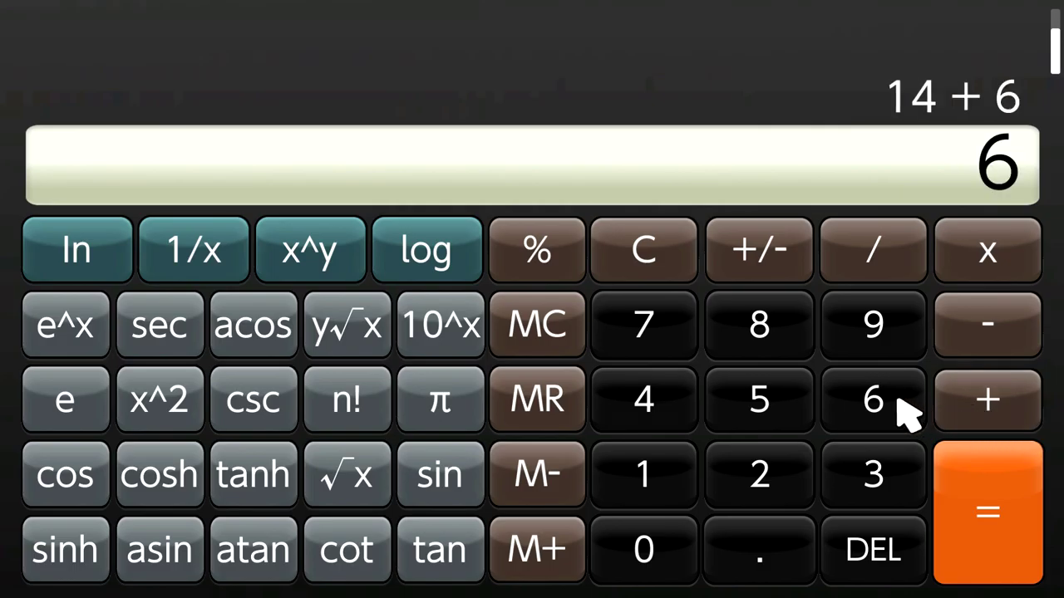
pyautogui.click(948, 482)
pyautogui.click(653, 242)
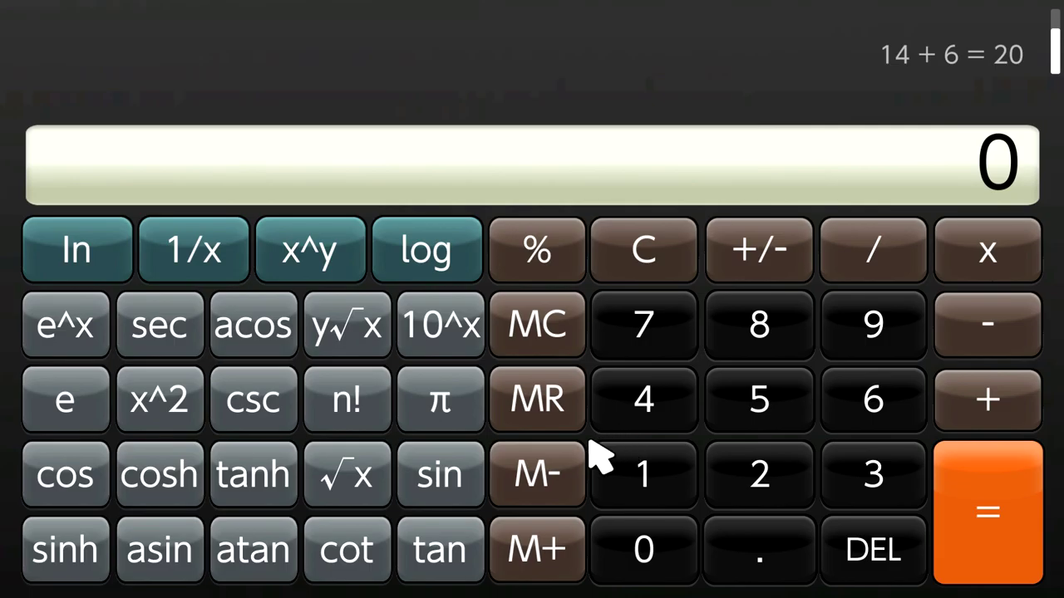
# Calculate 12 + 2 = 14, then clear the display.
pyautogui.click(630, 493)
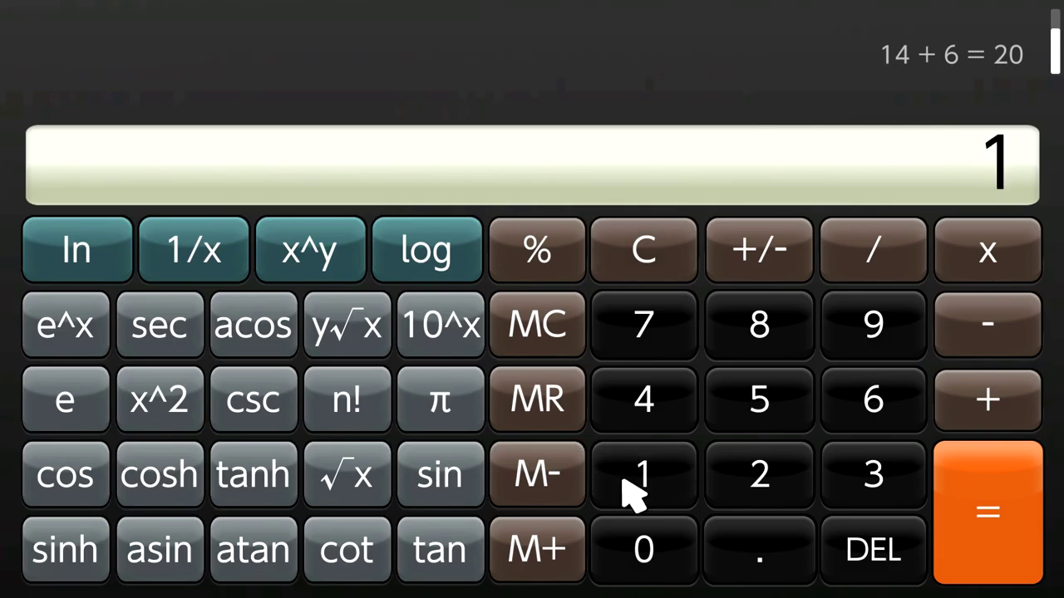
pyautogui.click(781, 457)
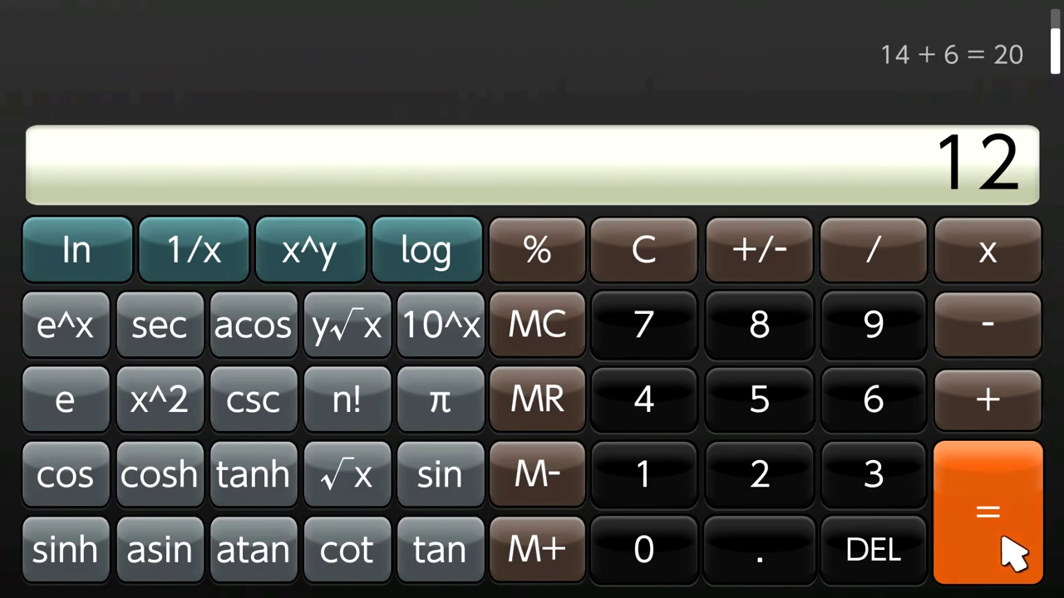
pyautogui.click(981, 399)
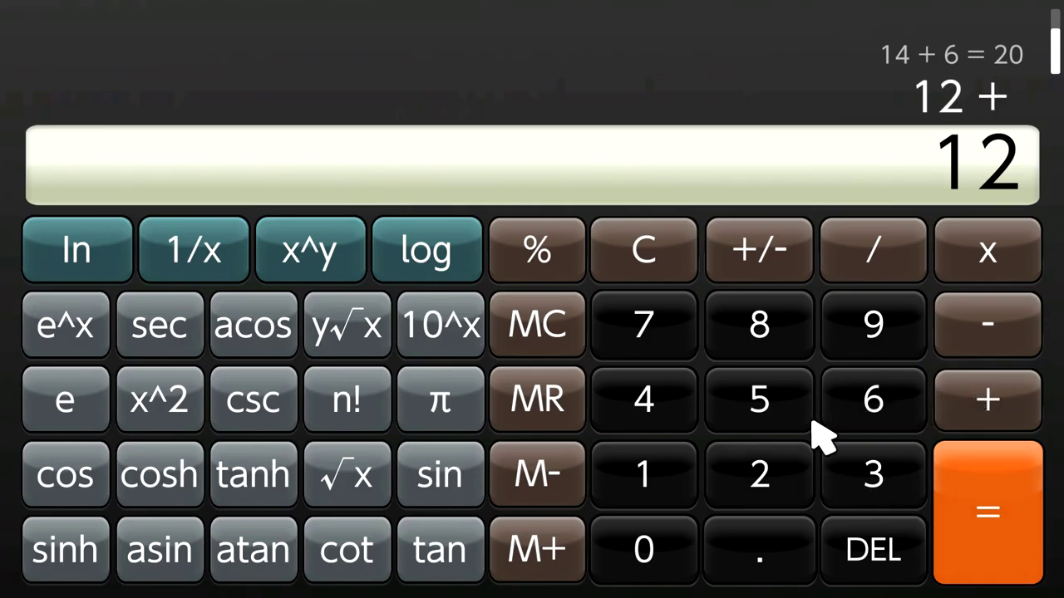
pyautogui.click(760, 474)
pyautogui.click(1031, 556)
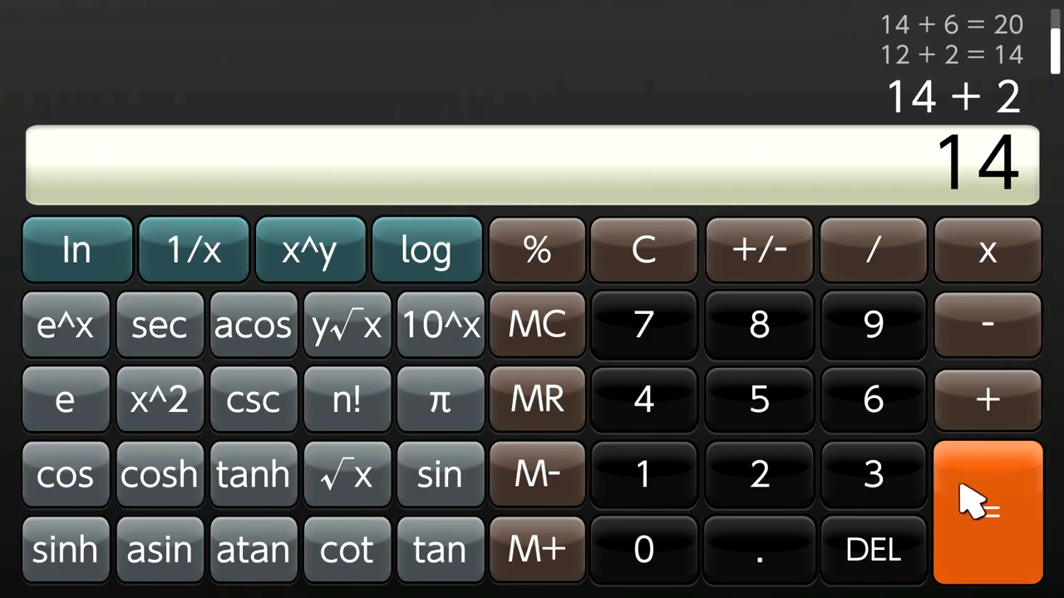
pyautogui.click(630, 256)
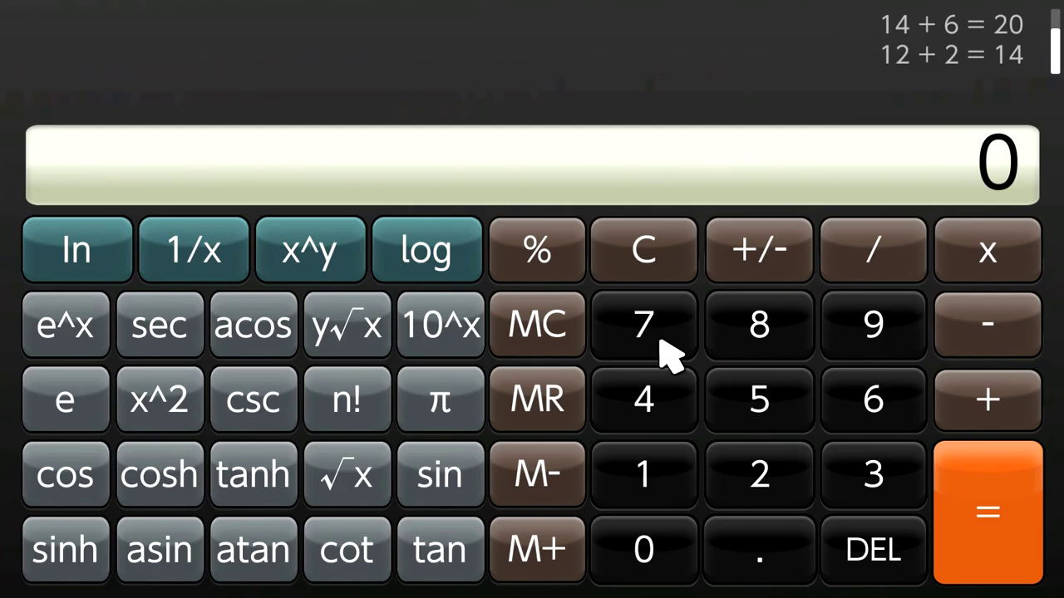
# Calculate 8 + -8 = 0 using the sign-change key.
pyautogui.click(759, 328)
pyautogui.click(988, 401)
pyautogui.click(759, 324)
pyautogui.click(758, 249)
pyautogui.click(997, 549)
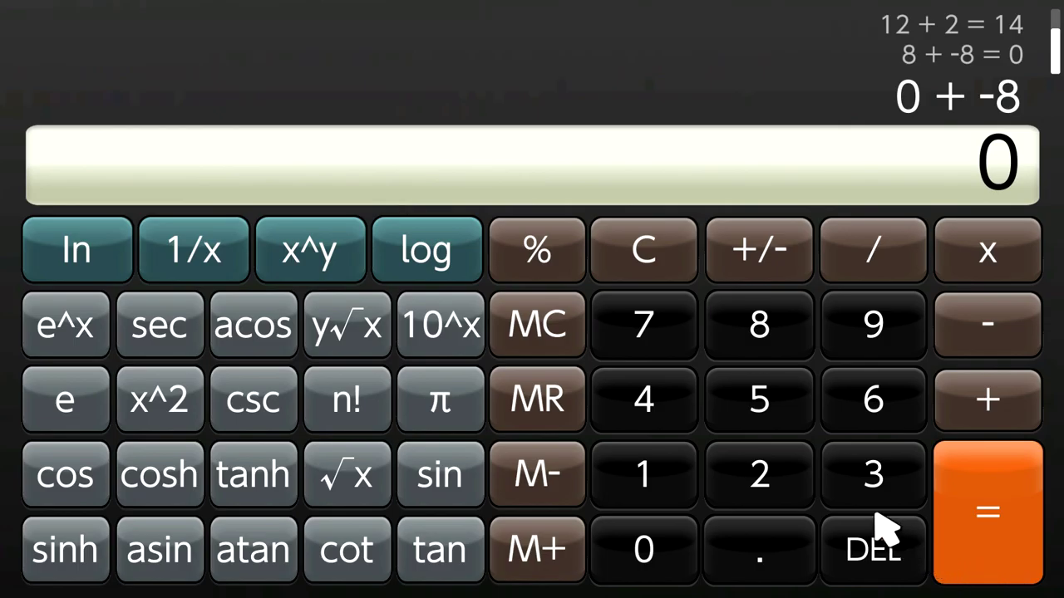
# Clear the pending calculation and close the Calculator software from the HOME Menu.
pyautogui.click(640, 249)
pyautogui.press('x')
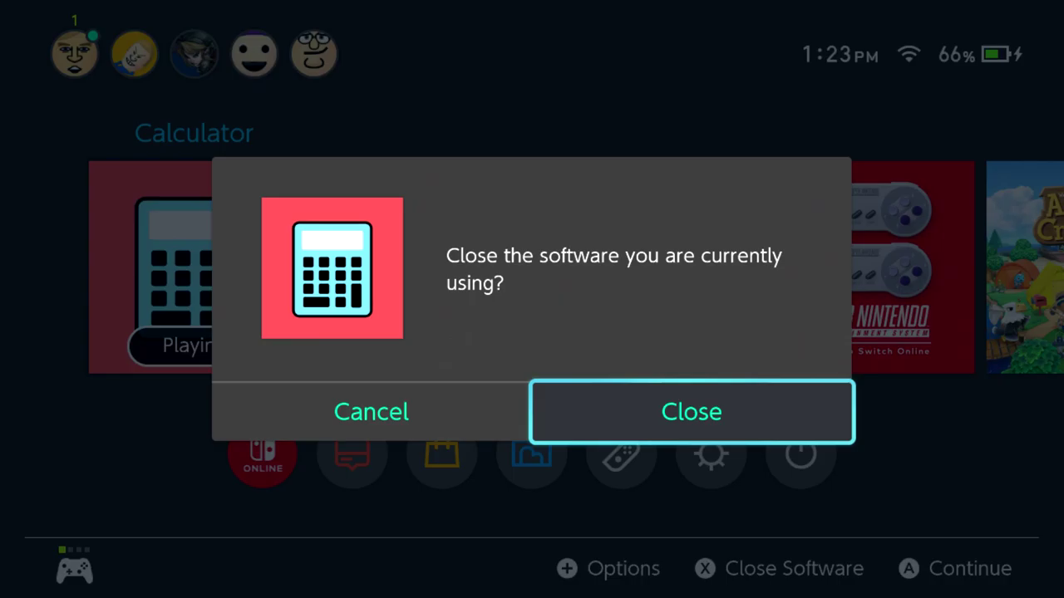
pyautogui.press('a')
pyautogui.press('a')
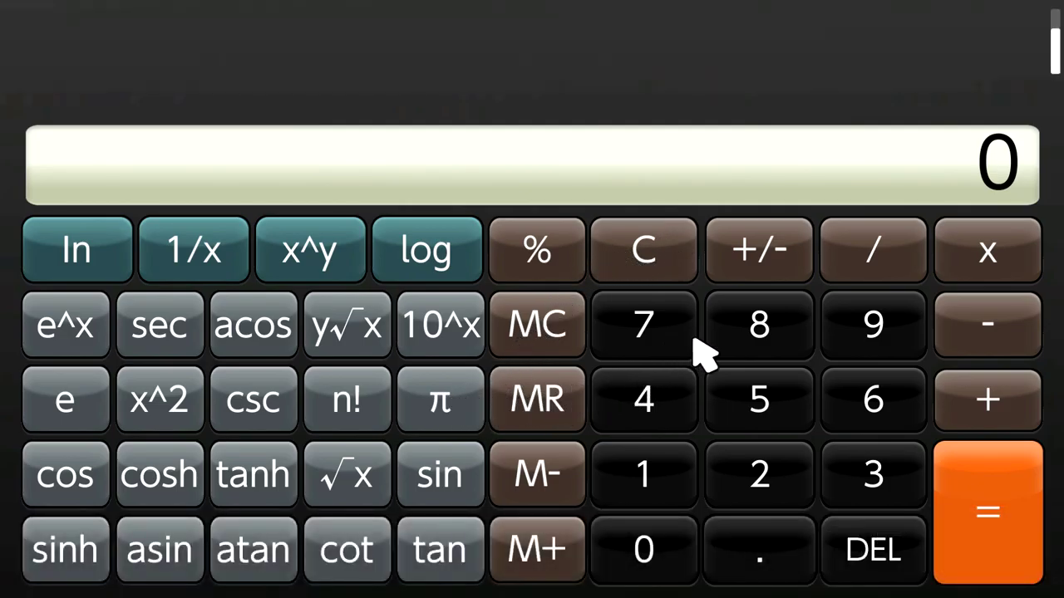
# Compute π + 3 = 6.141593, then clear the display to 0.
pyautogui.click(457, 416)
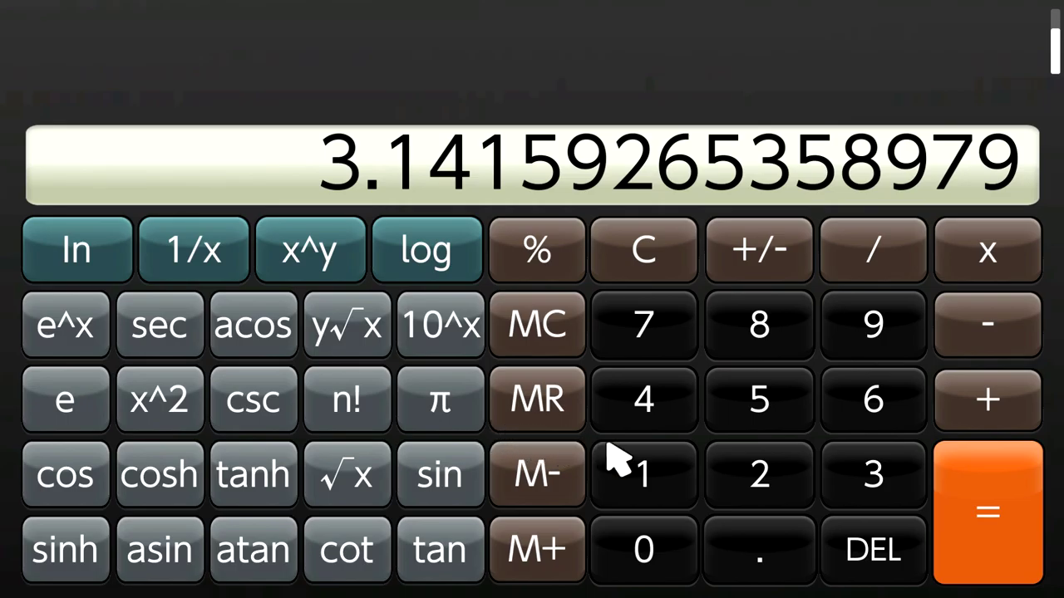
pyautogui.click(996, 410)
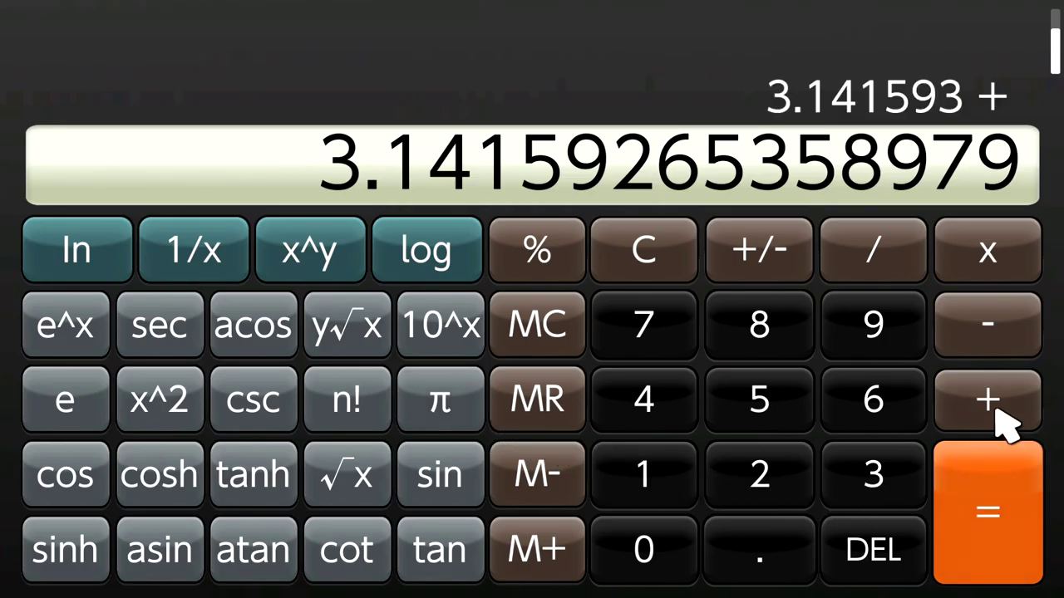
pyautogui.click(869, 472)
pyautogui.click(1000, 507)
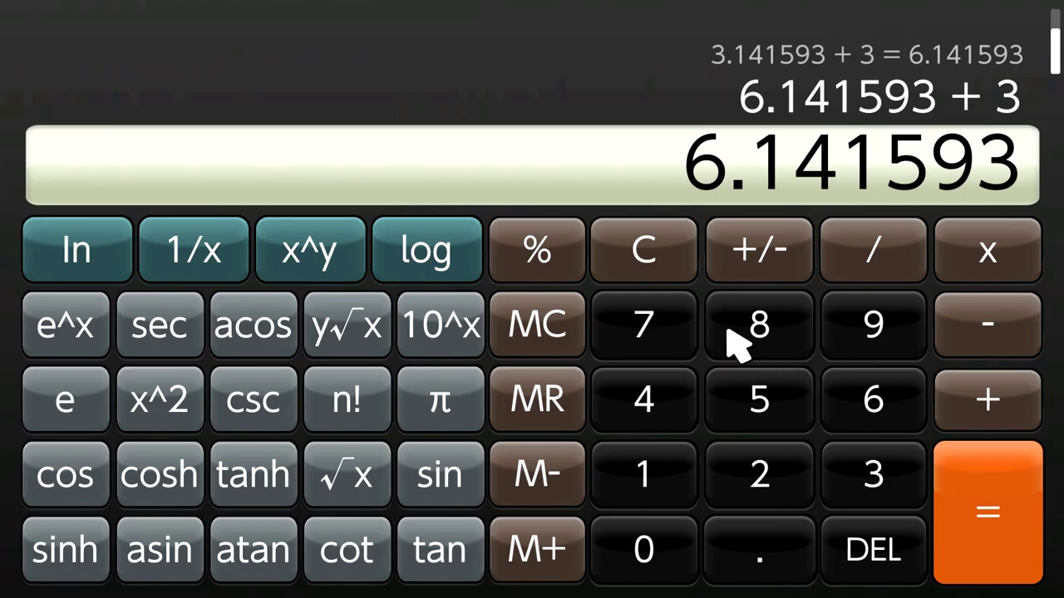
pyautogui.click(617, 268)
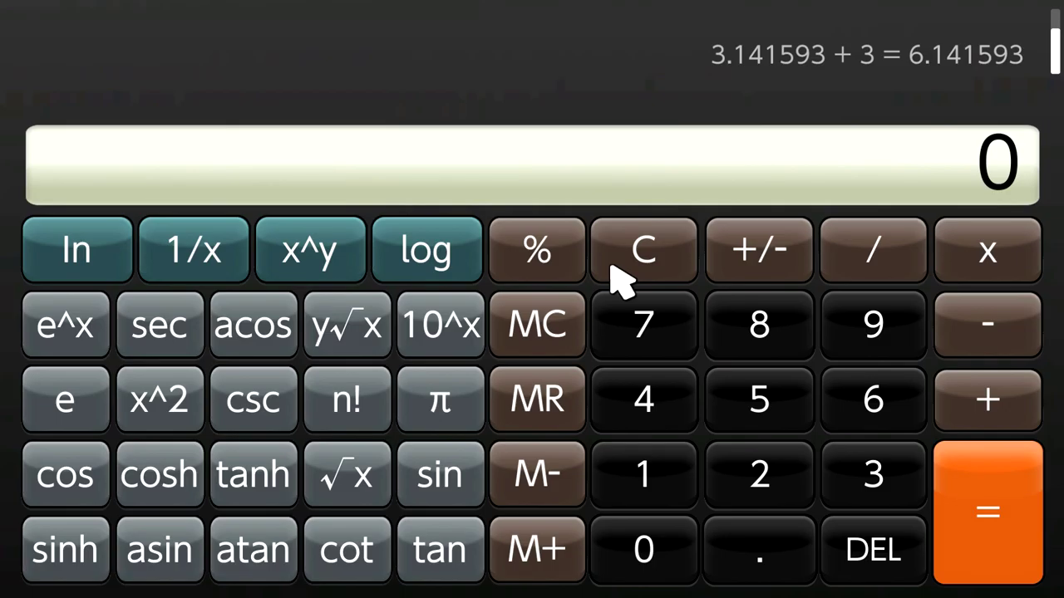
# Calculate 7 + 8 = 15, then clear the display.
pyautogui.click(669, 351)
pyautogui.click(1014, 407)
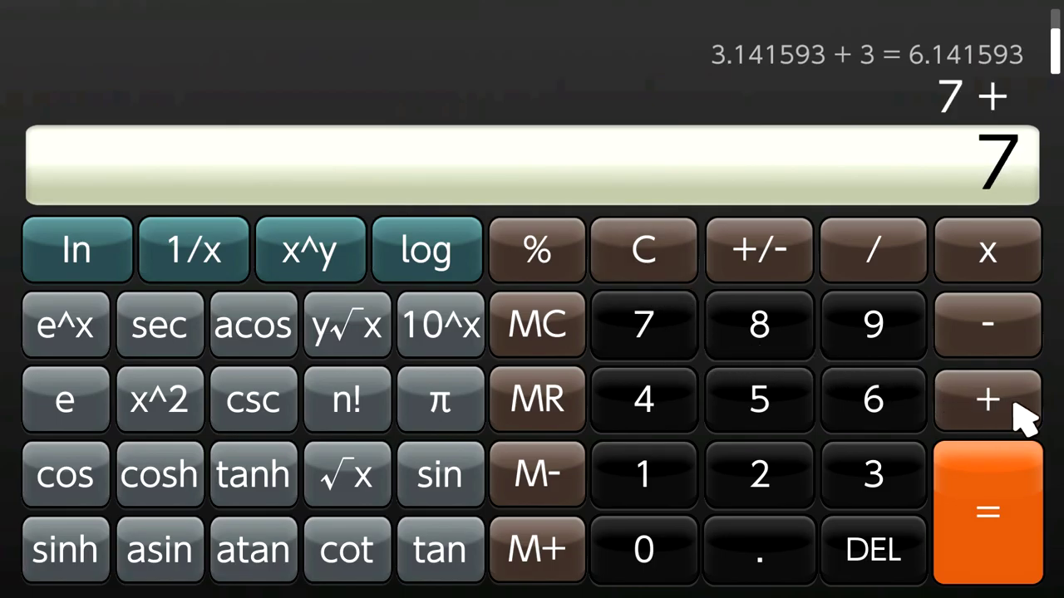
pyautogui.click(763, 333)
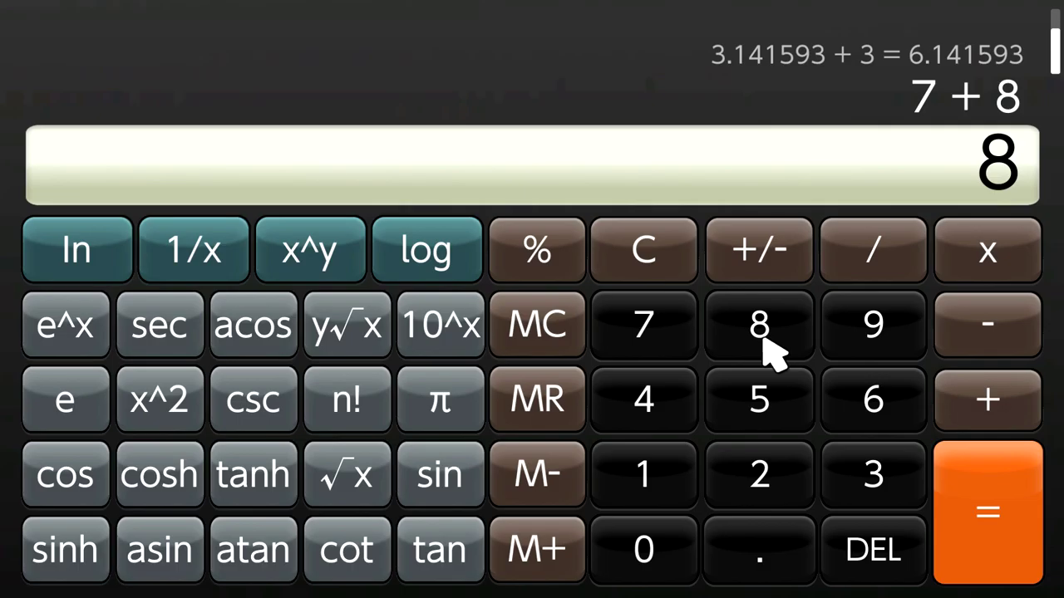
pyautogui.click(962, 497)
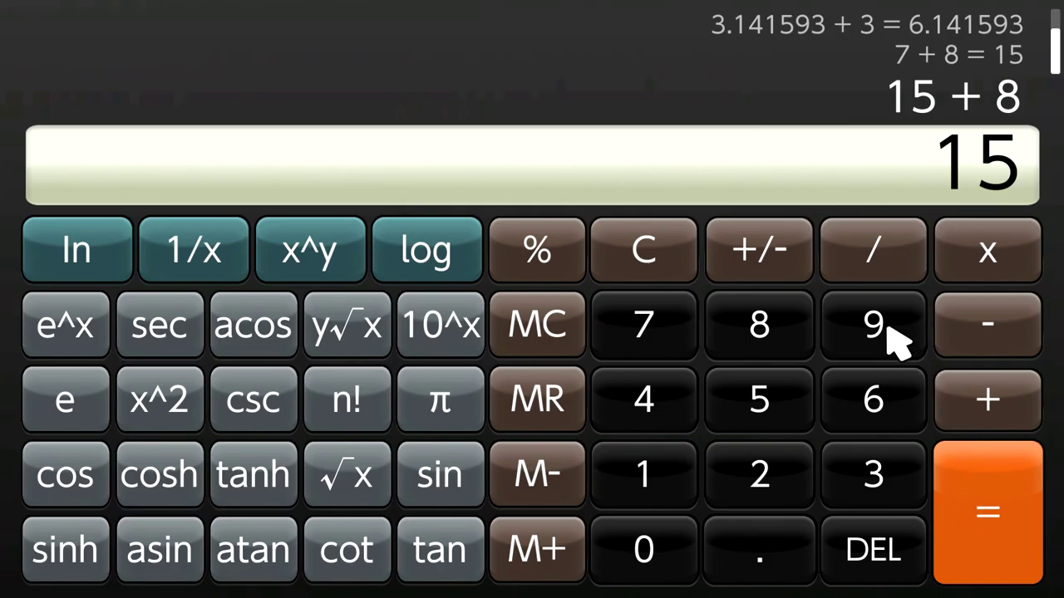
pyautogui.click(636, 253)
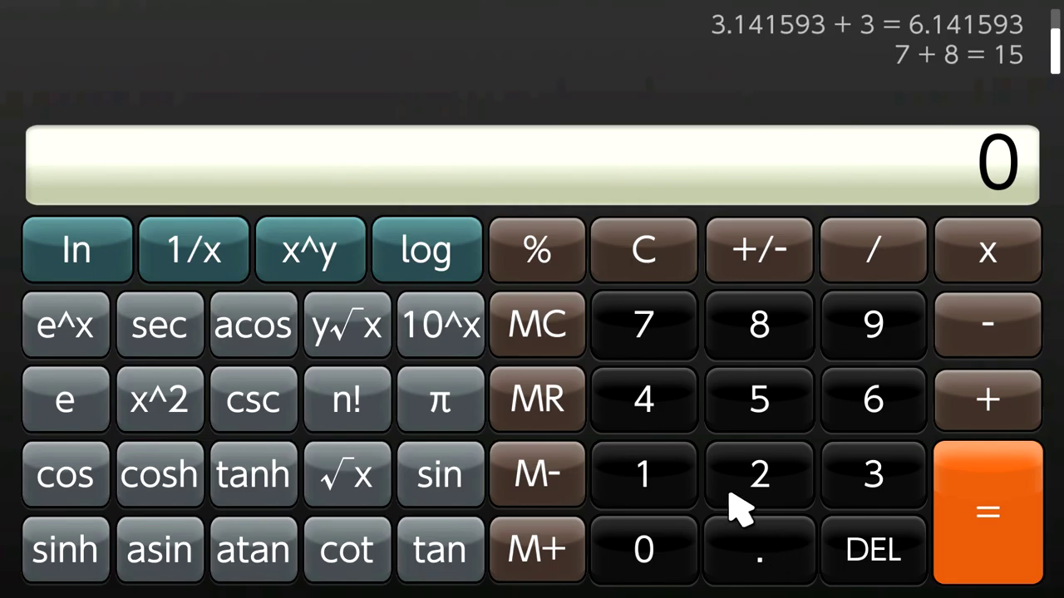
# Calculate 35 + 6 = 41, then clear the display.
pyautogui.click(822, 473)
pyautogui.click(774, 403)
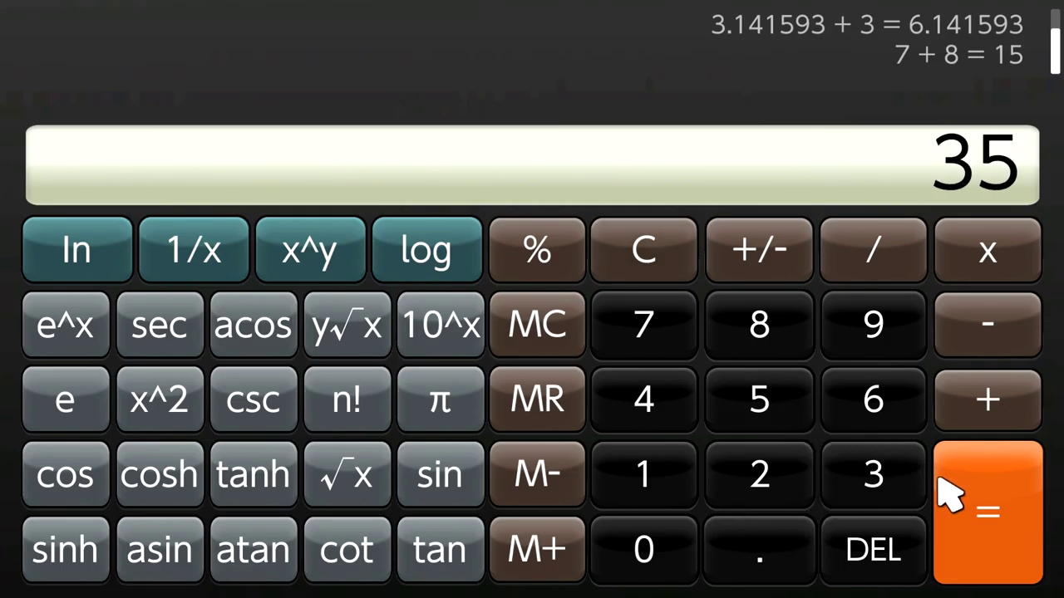
pyautogui.click(969, 407)
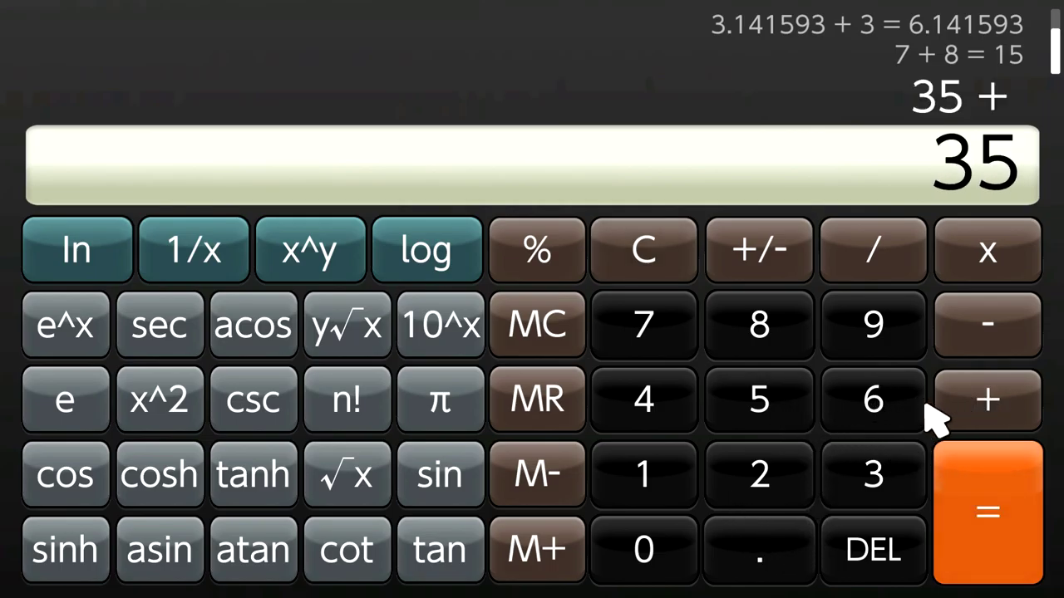
pyautogui.click(880, 424)
pyautogui.click(977, 515)
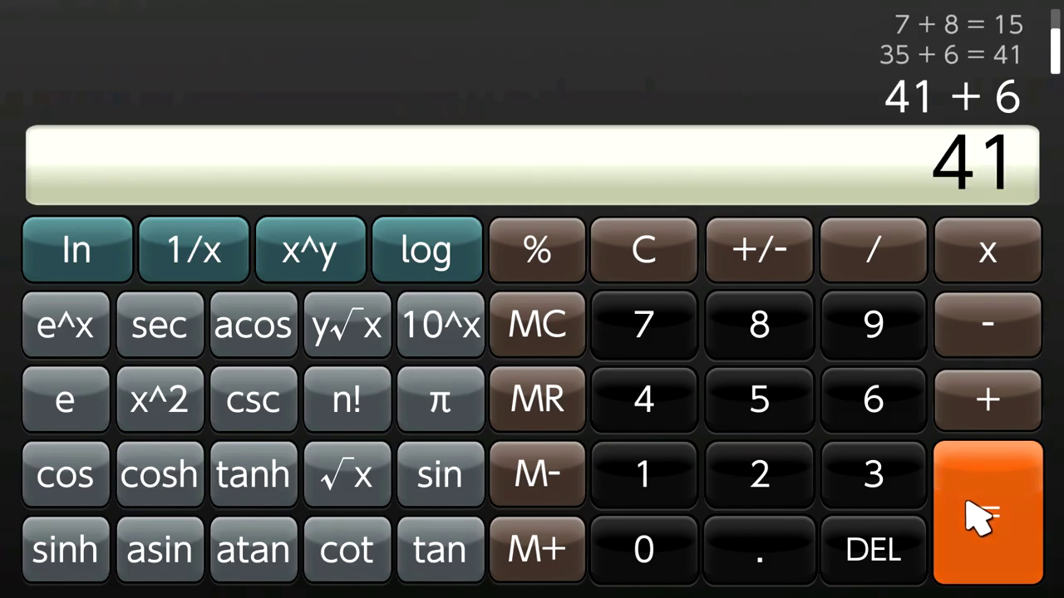
pyautogui.click(653, 252)
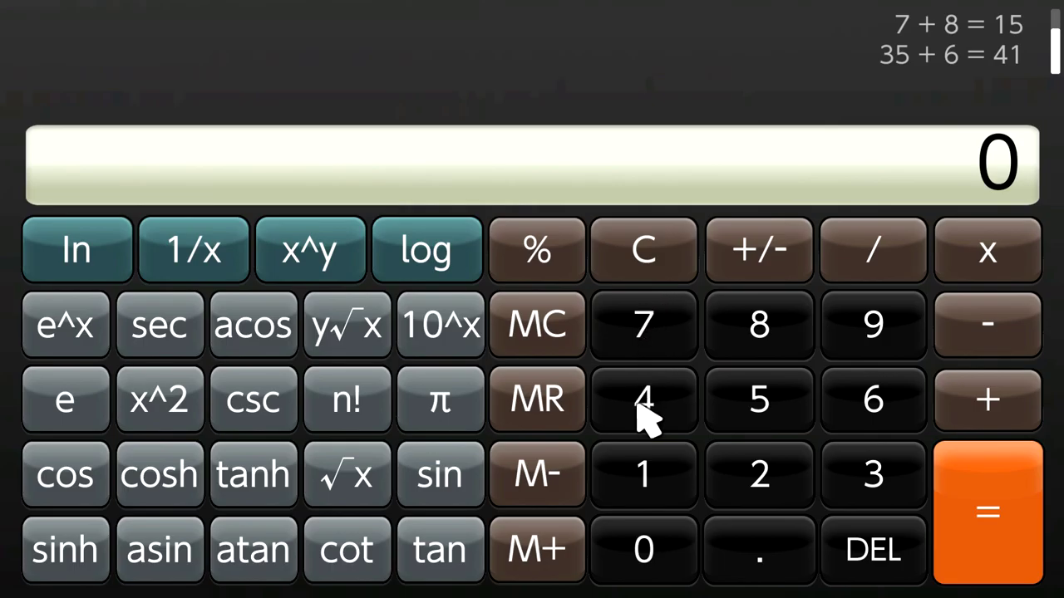
# Calculate 12 + 3 = 15.
pyautogui.click(653, 482)
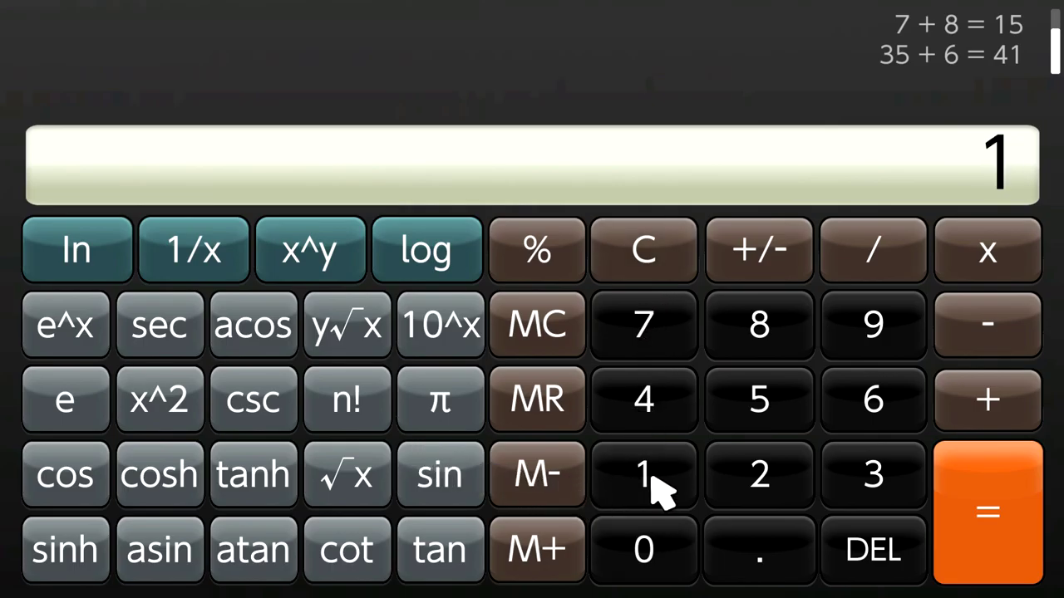
pyautogui.click(788, 477)
pyautogui.click(996, 399)
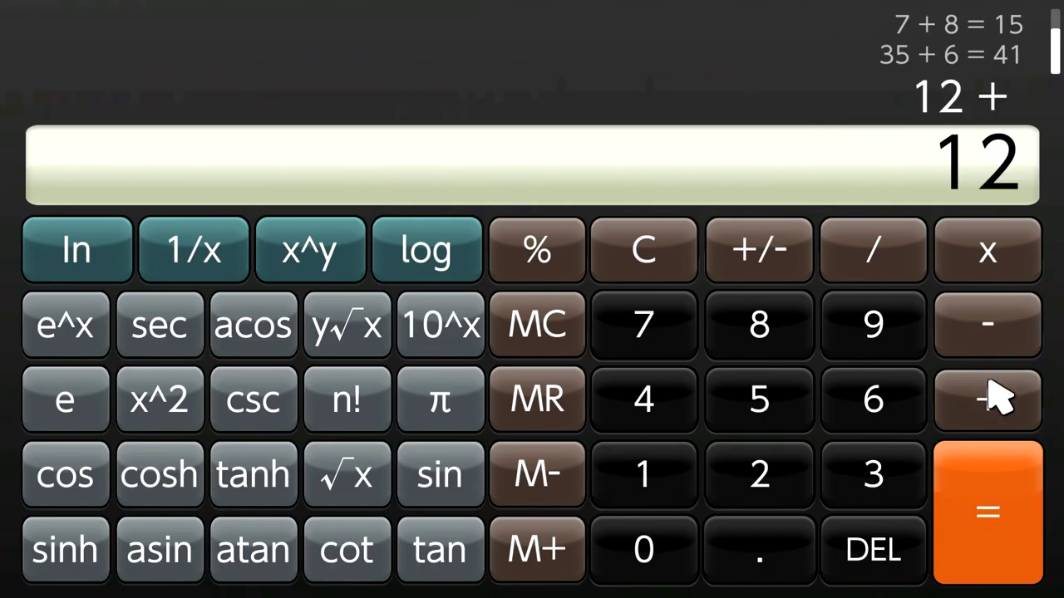
pyautogui.click(872, 467)
pyautogui.click(989, 532)
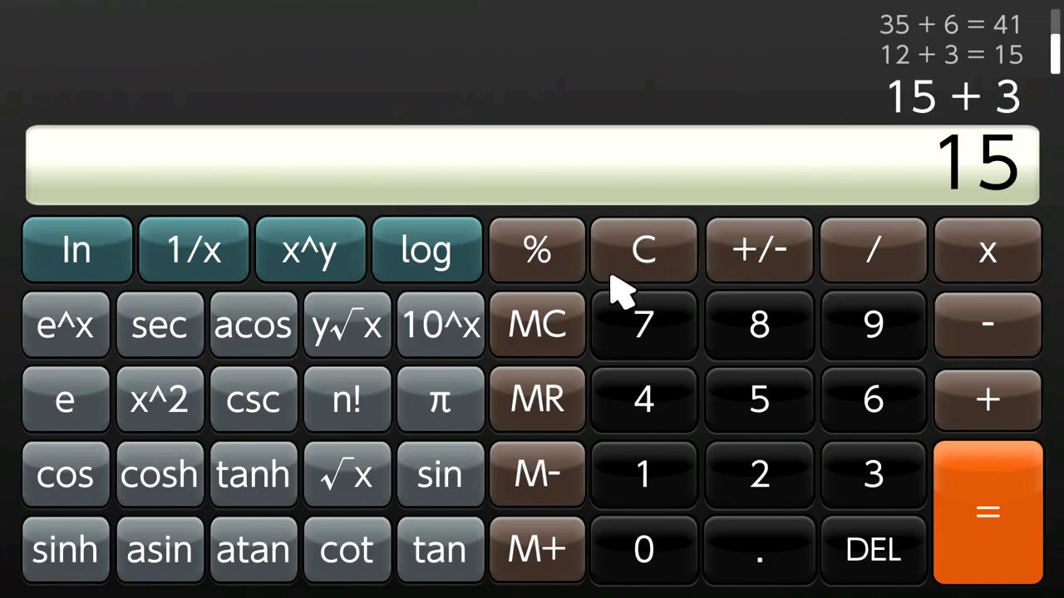
# Clear the display and compute 1 + 2 = 3.
pyautogui.click(640, 258)
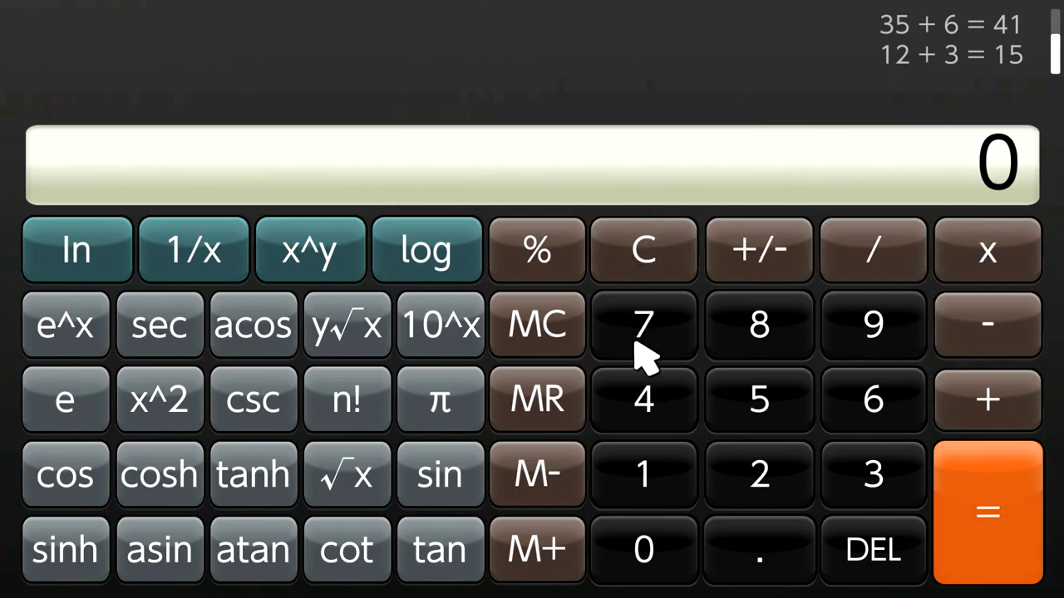
pyautogui.click(654, 481)
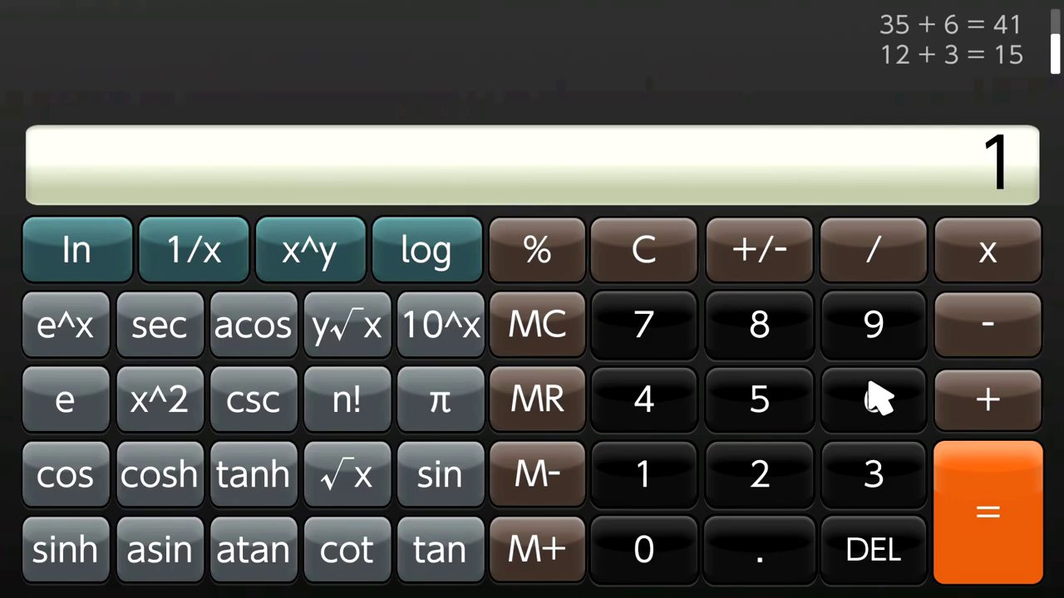
pyautogui.click(998, 419)
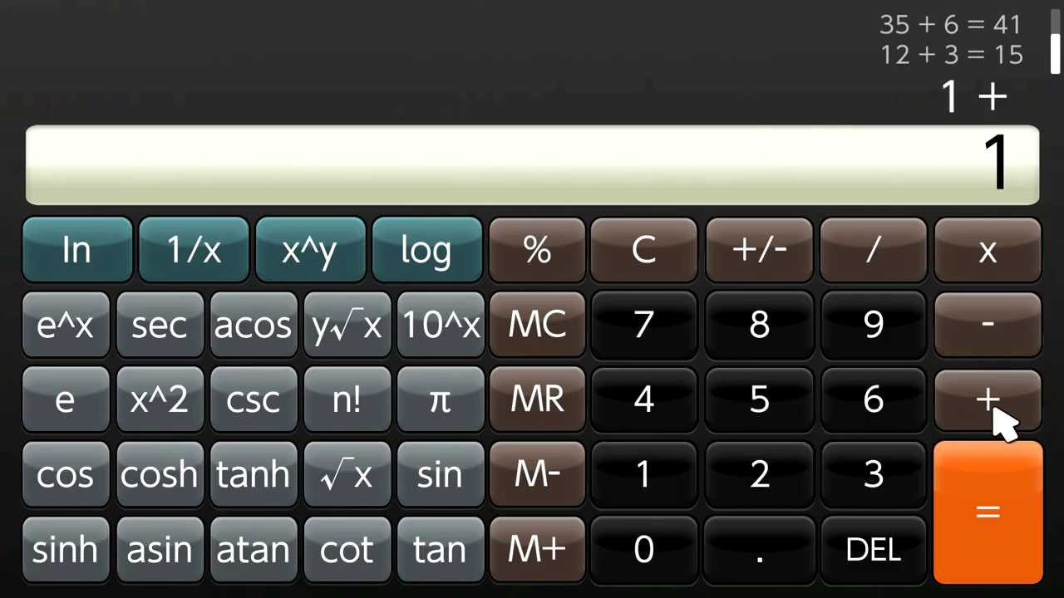
pyautogui.click(761, 497)
pyautogui.click(1005, 536)
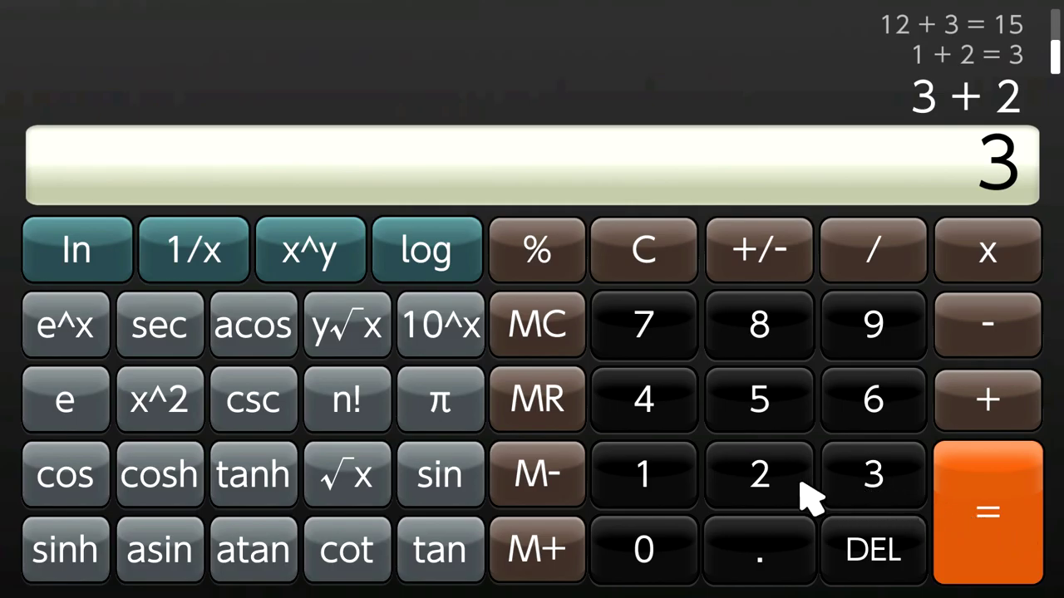
# Compute 78 + 2 = 80, then add 2 again to reach 82.
pyautogui.click(683, 320)
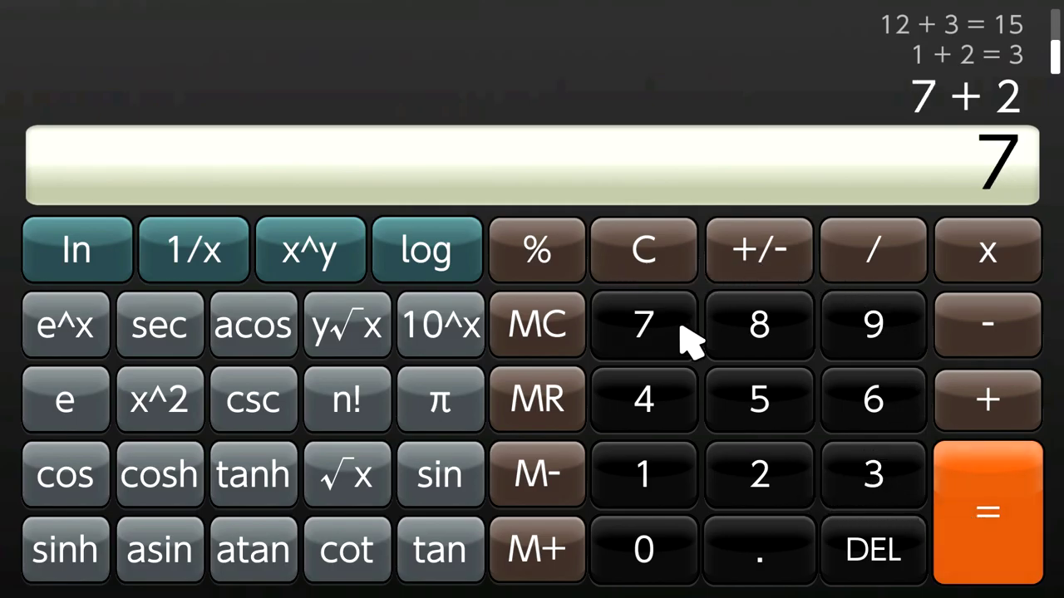
pyautogui.click(789, 328)
pyautogui.click(988, 415)
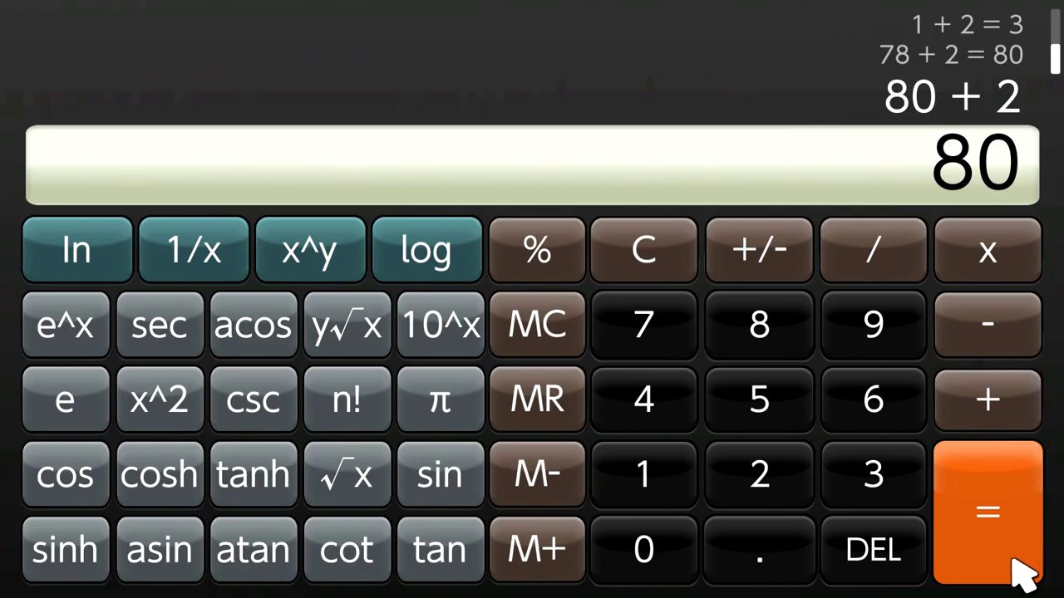
pyautogui.click(952, 545)
# Compute 3 + 2 = 5, then repeatedly add 5 until the total reaches 70.
pyautogui.click(877, 494)
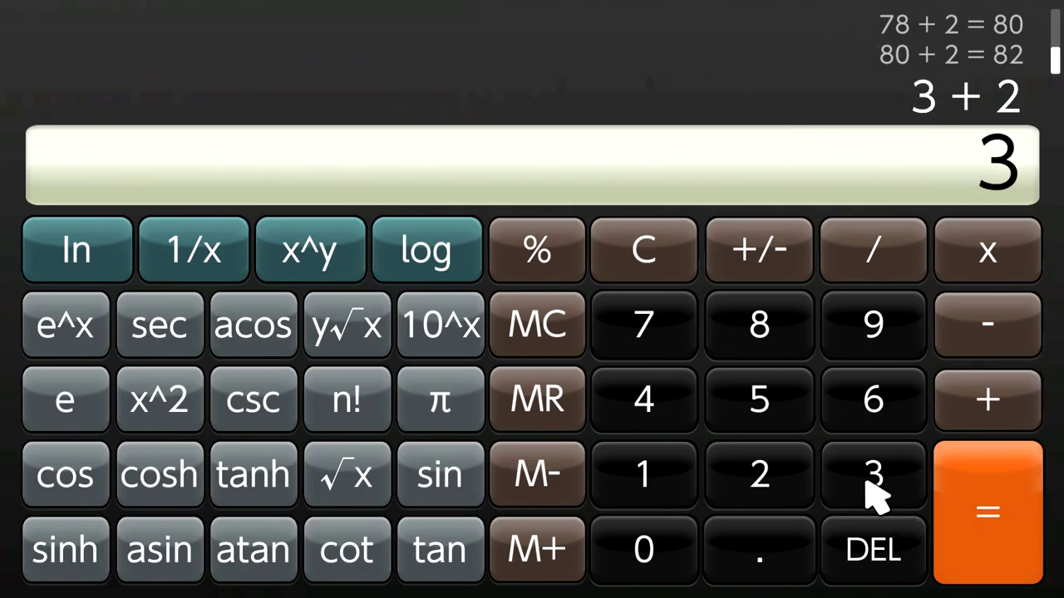
pyautogui.click(964, 490)
pyautogui.click(1008, 420)
pyautogui.click(1024, 487)
pyautogui.tripleClick(1024, 488)
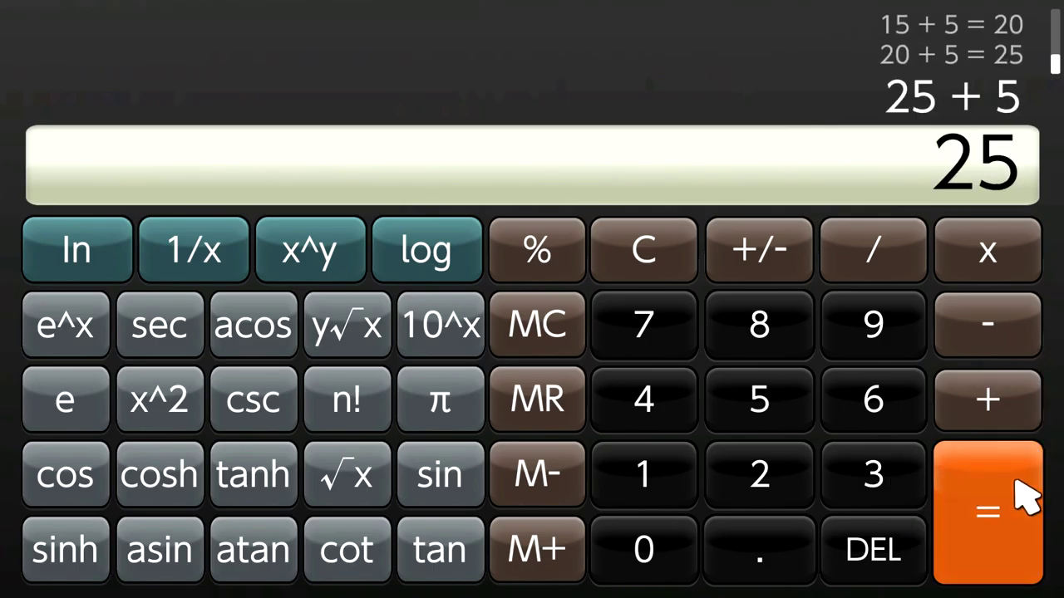
pyautogui.tripleClick(1026, 494)
pyautogui.doubleClick(1026, 497)
pyautogui.click(1018, 495)
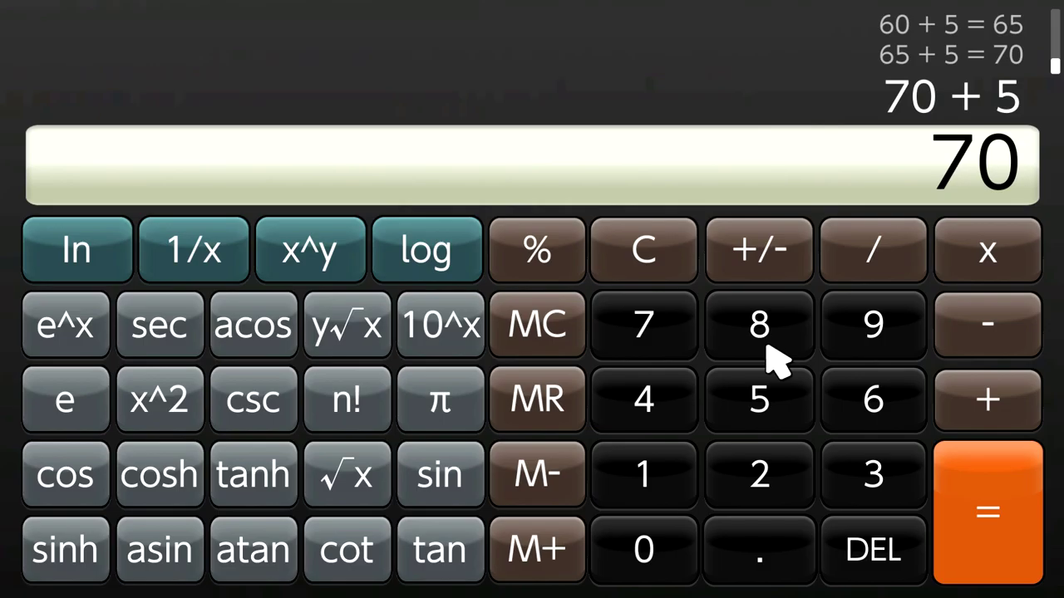
# Compute 9 + 5 = 14, then chain + 5 from 2 up to 22.
pyautogui.click(869, 348)
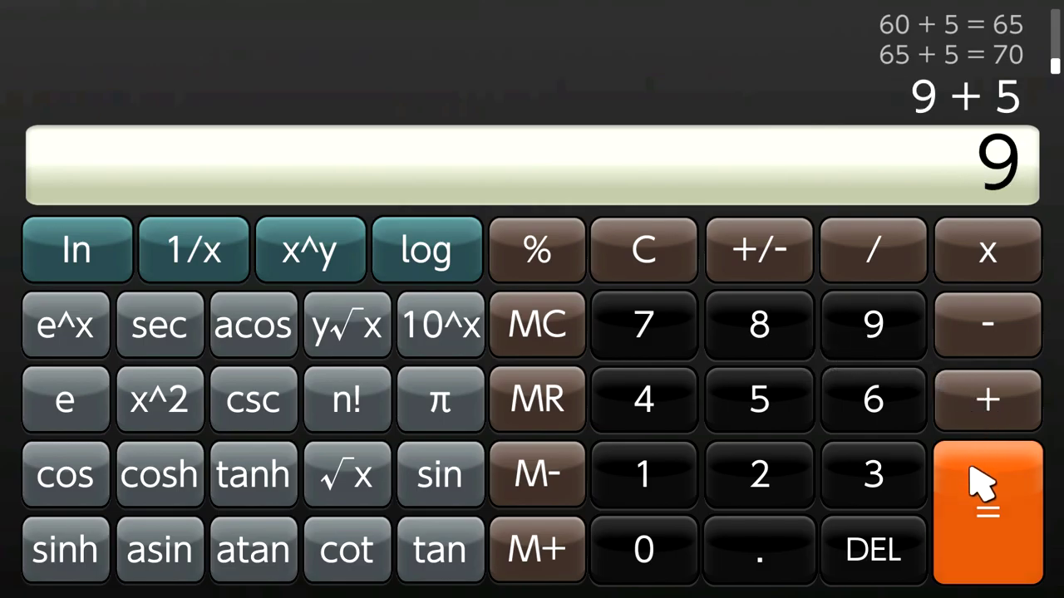
pyautogui.click(980, 486)
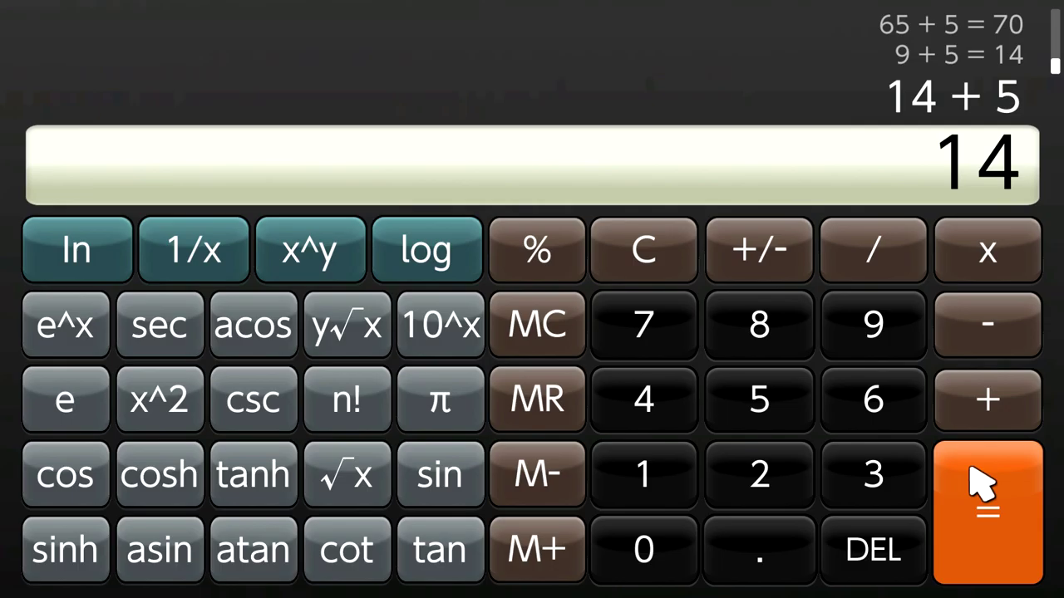
pyautogui.click(783, 497)
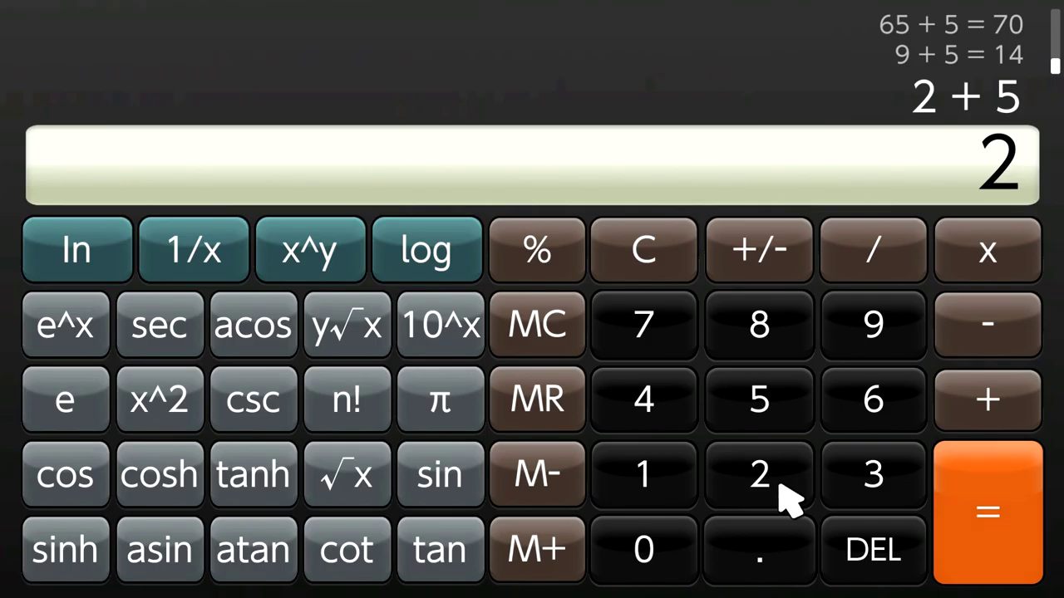
pyautogui.click(999, 520)
pyautogui.click(1000, 519)
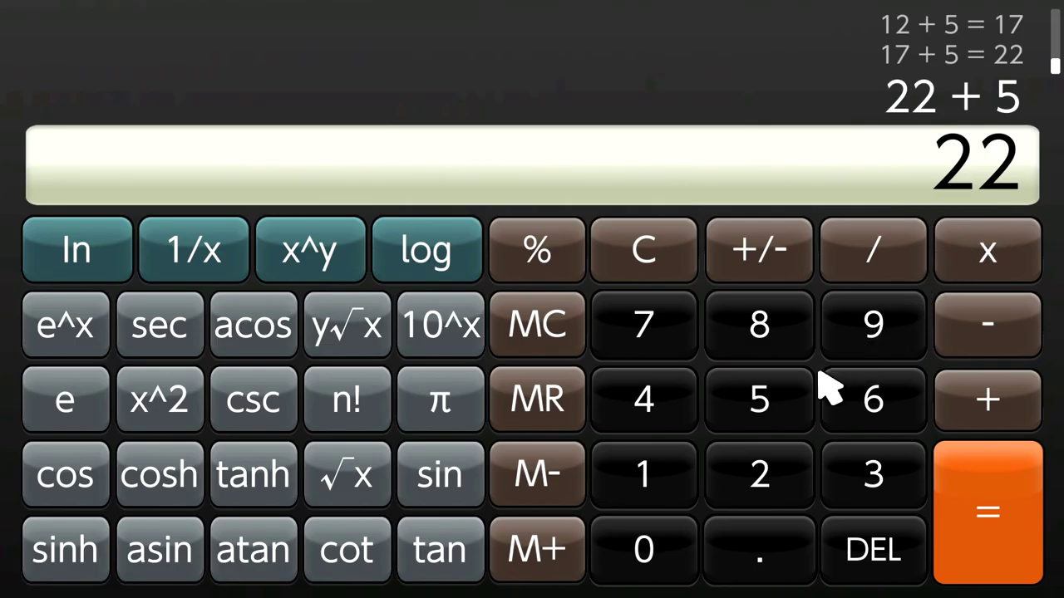
# Change the addend to 6, compute 1 + 6 = 7, and clear the display.
pyautogui.click(653, 470)
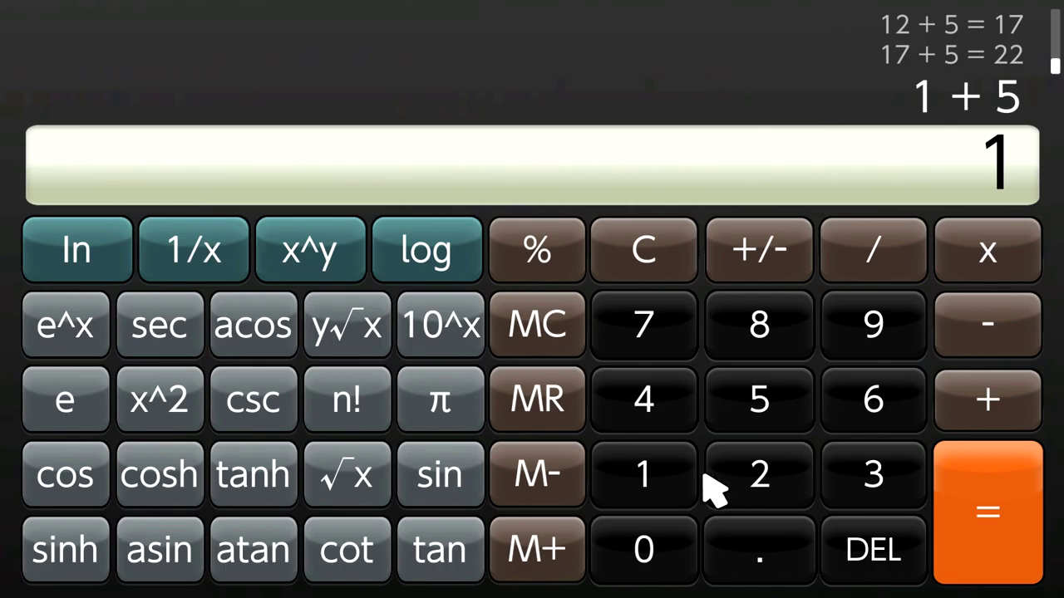
pyautogui.click(982, 402)
pyautogui.click(912, 411)
pyautogui.click(982, 489)
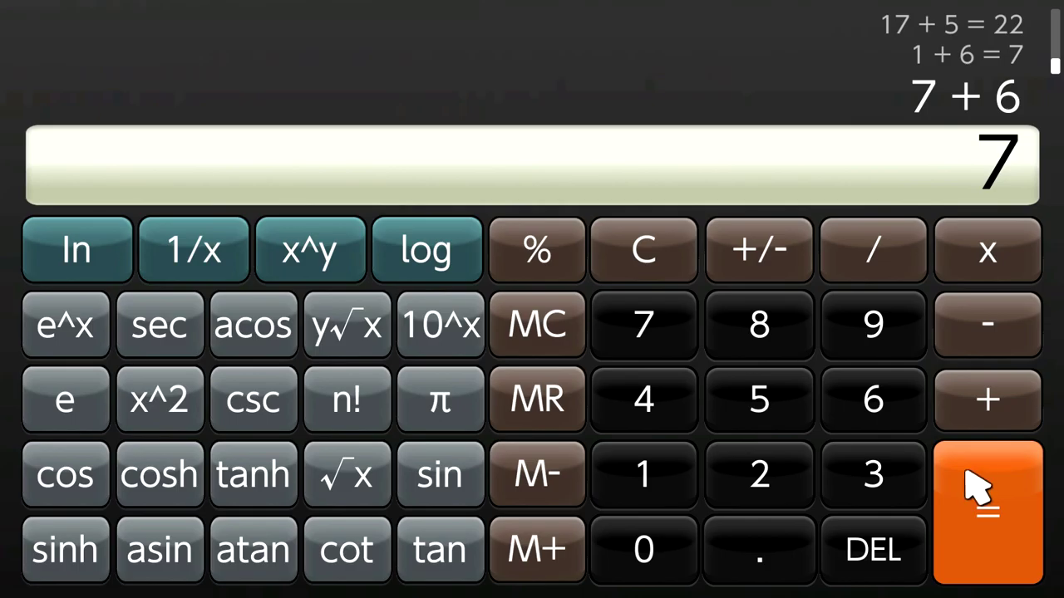
pyautogui.click(632, 259)
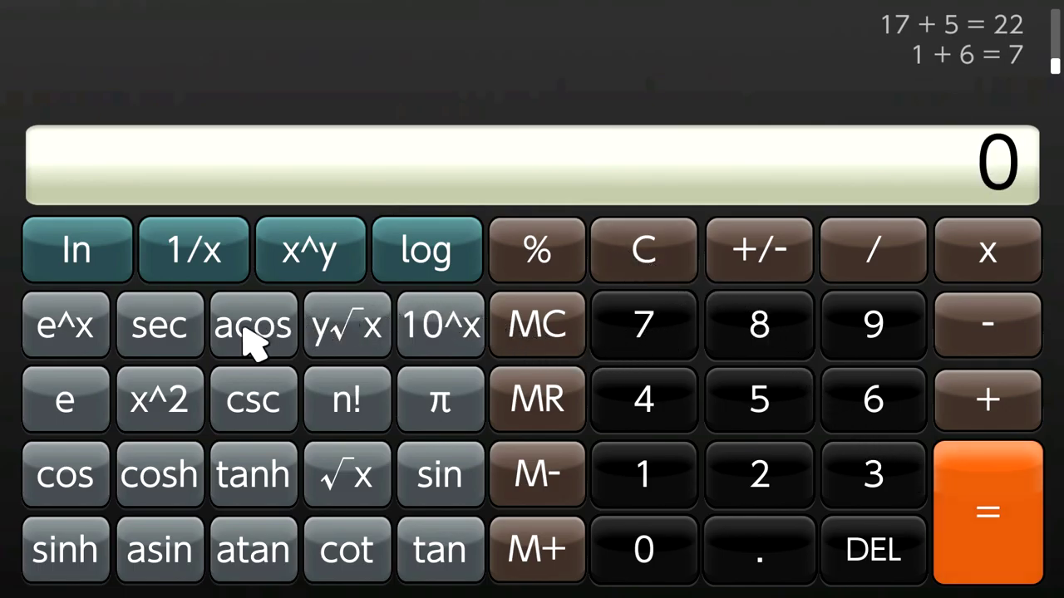
pyautogui.write('^2')
# Square 6 twice with x^y 2 to reach 1296.
pyautogui.press('Return')
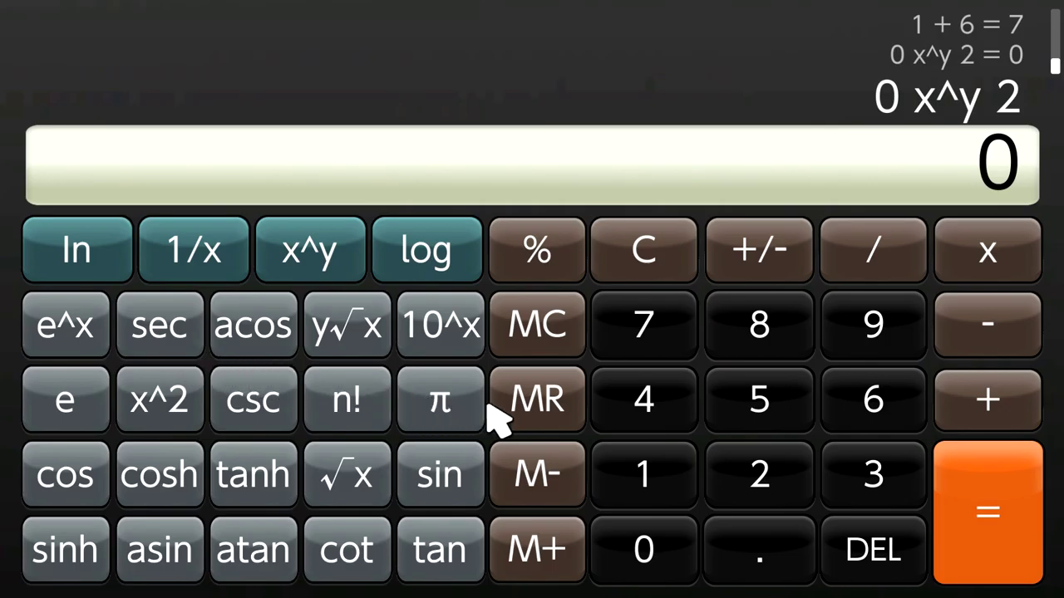
pyautogui.click(831, 412)
pyautogui.click(979, 465)
pyautogui.click(977, 490)
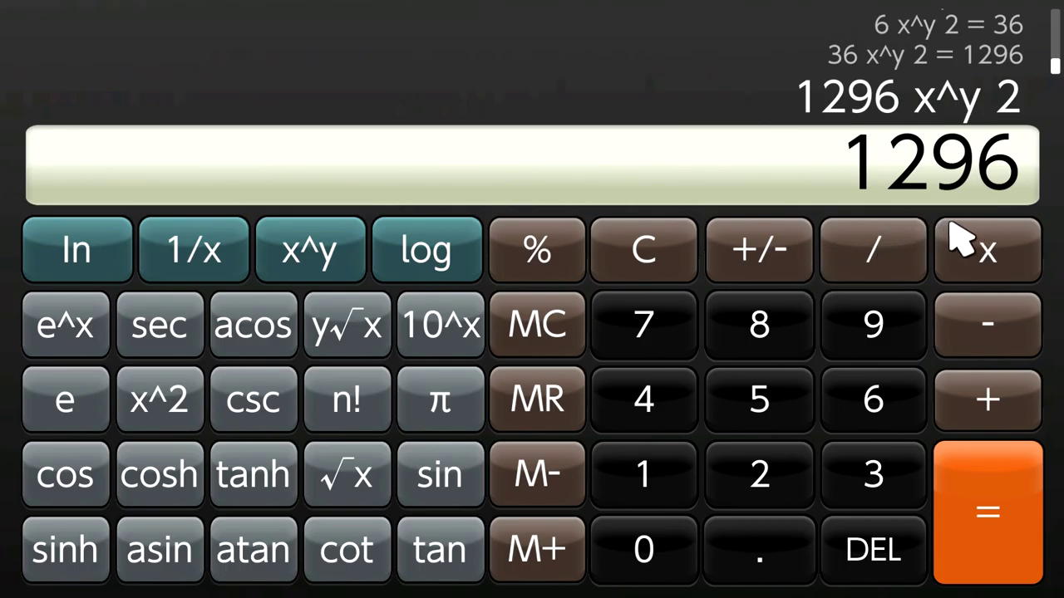
# Take log of 1296 (3.112605), then a root of it, giving 1.44021746109403.
pyautogui.click(413, 268)
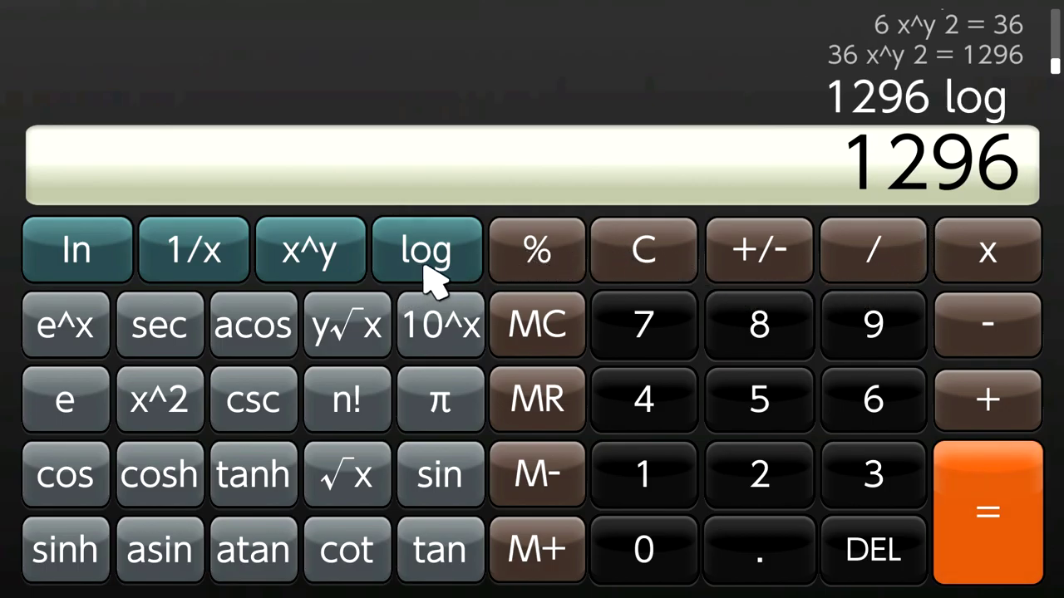
pyautogui.click(997, 482)
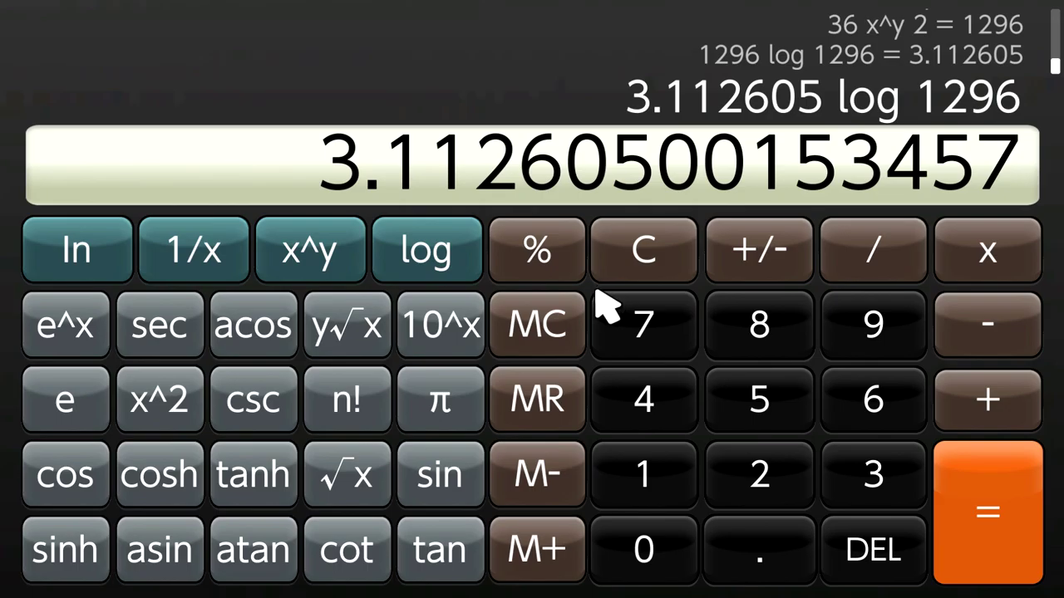
pyautogui.click(374, 338)
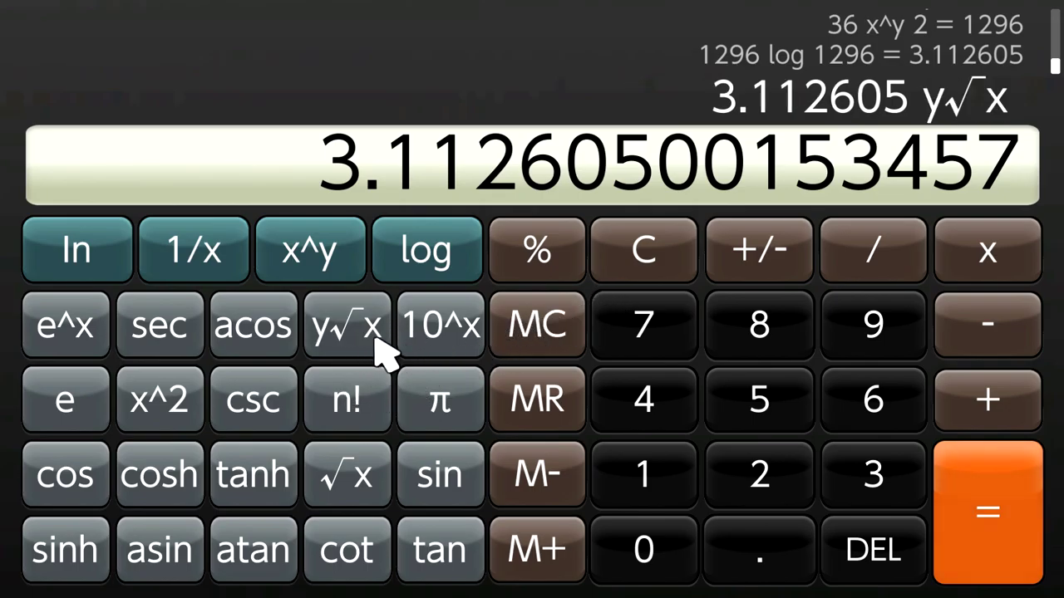
pyautogui.click(1034, 527)
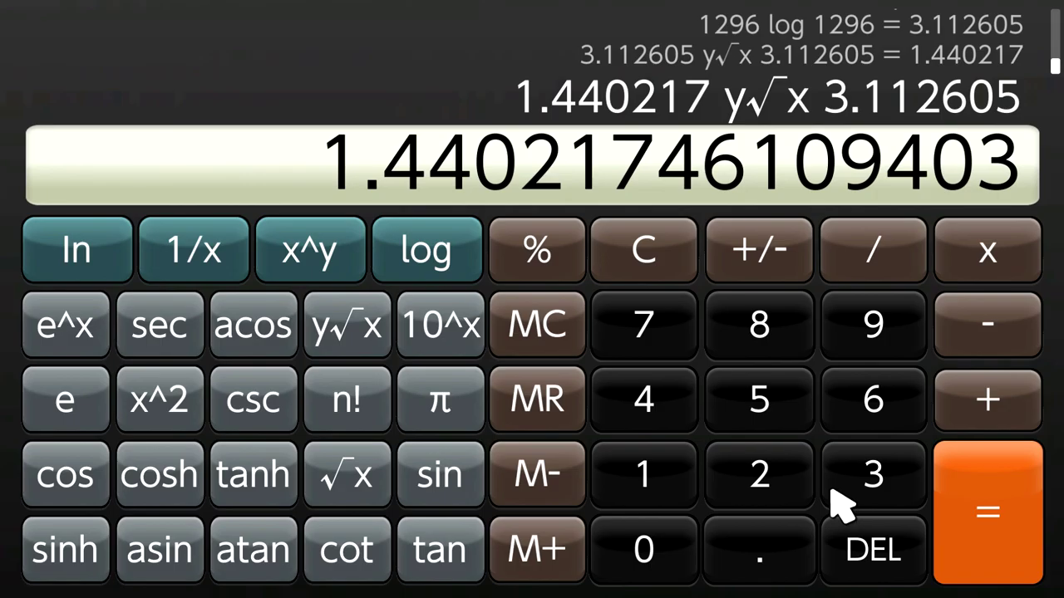
# Clear the display, then compute 7 + 7 = 14 and 22 + 7 = 29.
pyautogui.click(661, 265)
pyautogui.click(675, 351)
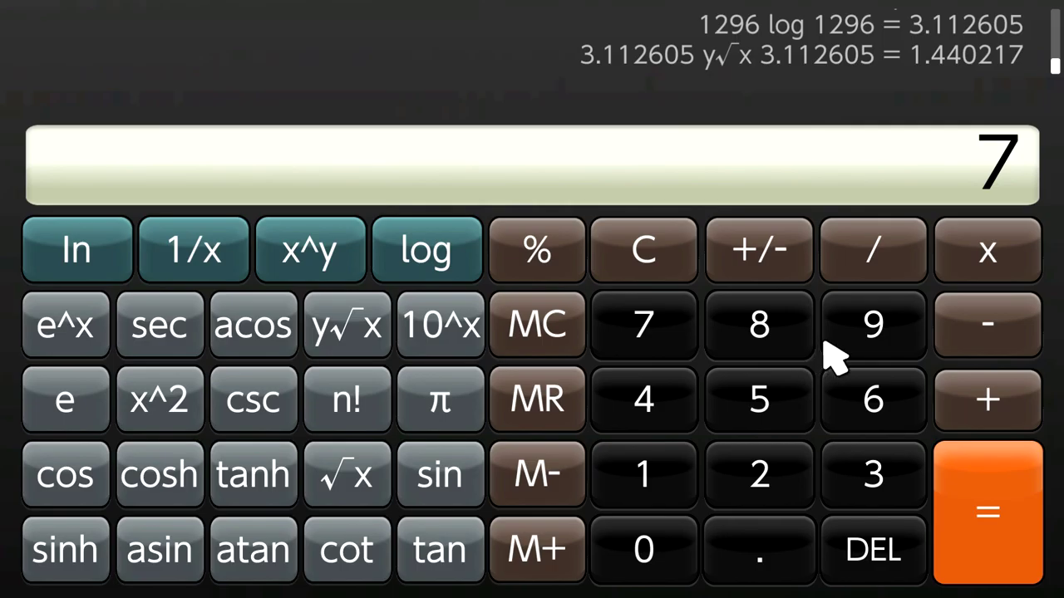
pyautogui.click(949, 404)
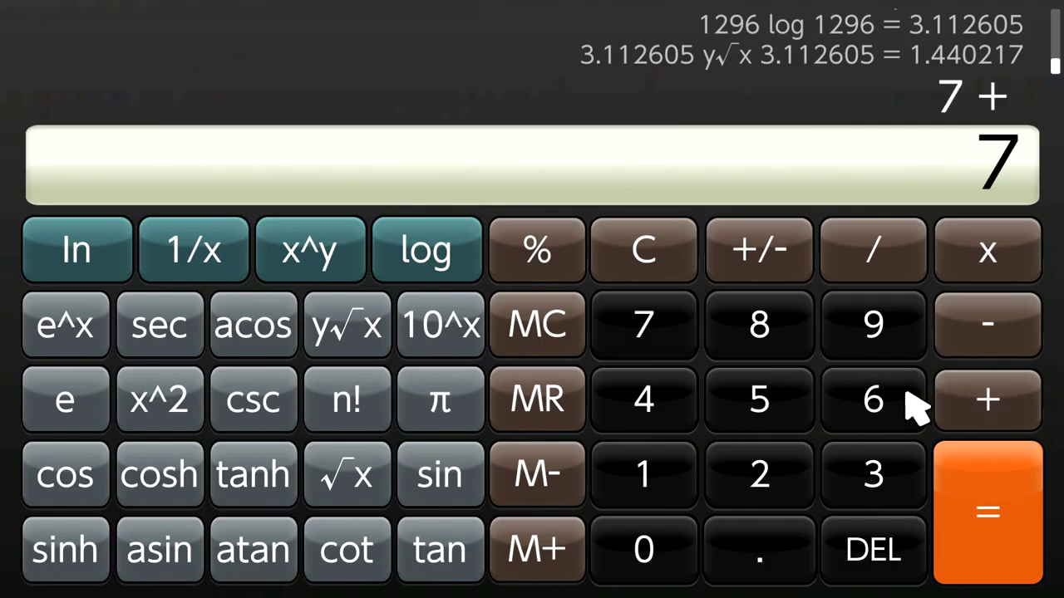
pyautogui.click(974, 490)
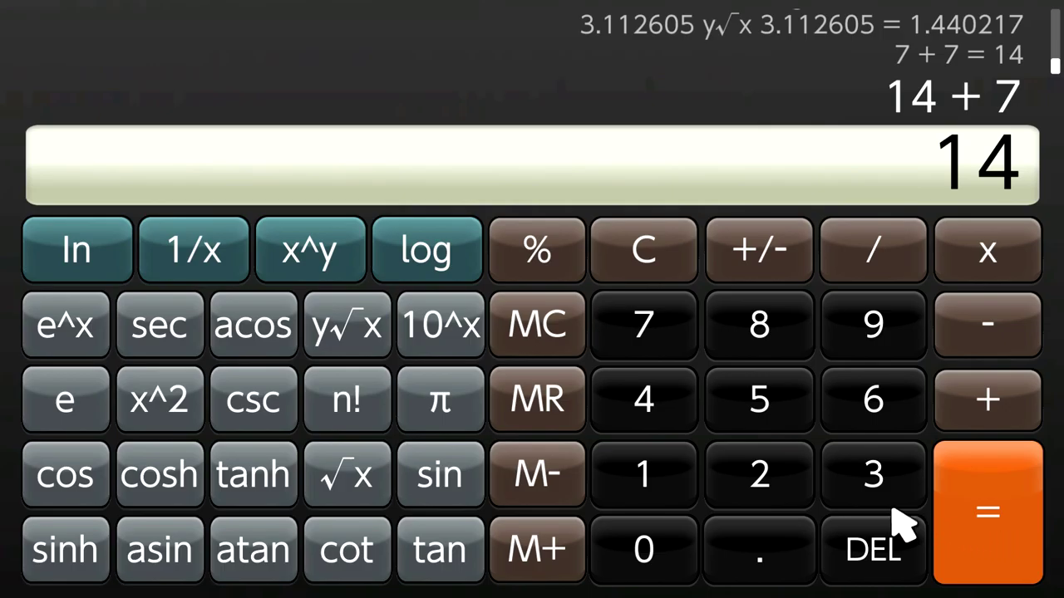
pyautogui.click(779, 456)
pyautogui.click(1006, 524)
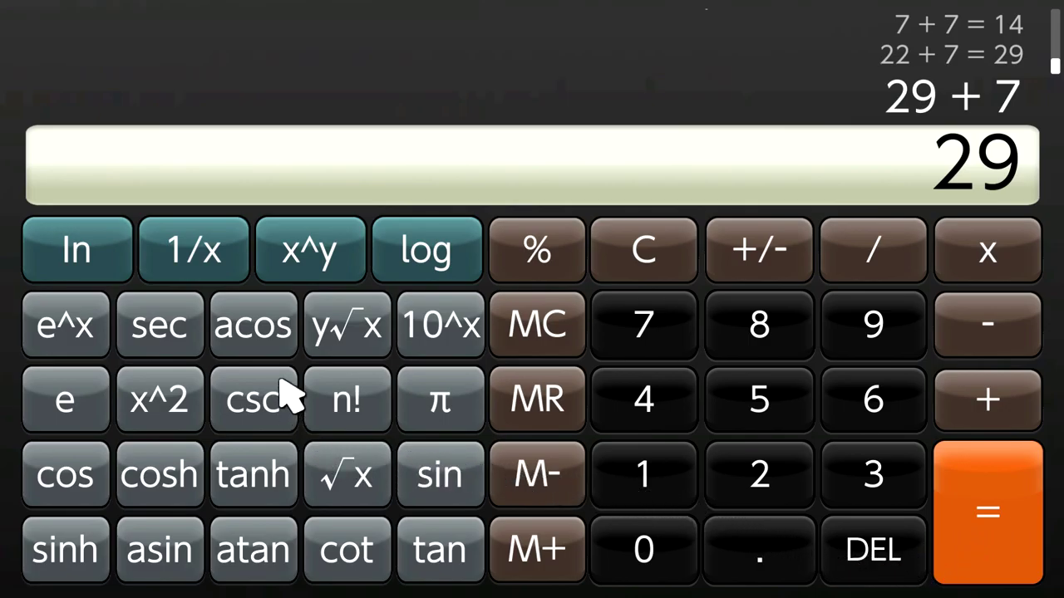
# Apply sin 4 to 29 repeatedly until the result shrinks to 5.820909E-38.
pyautogui.click(398, 453)
pyautogui.click(672, 397)
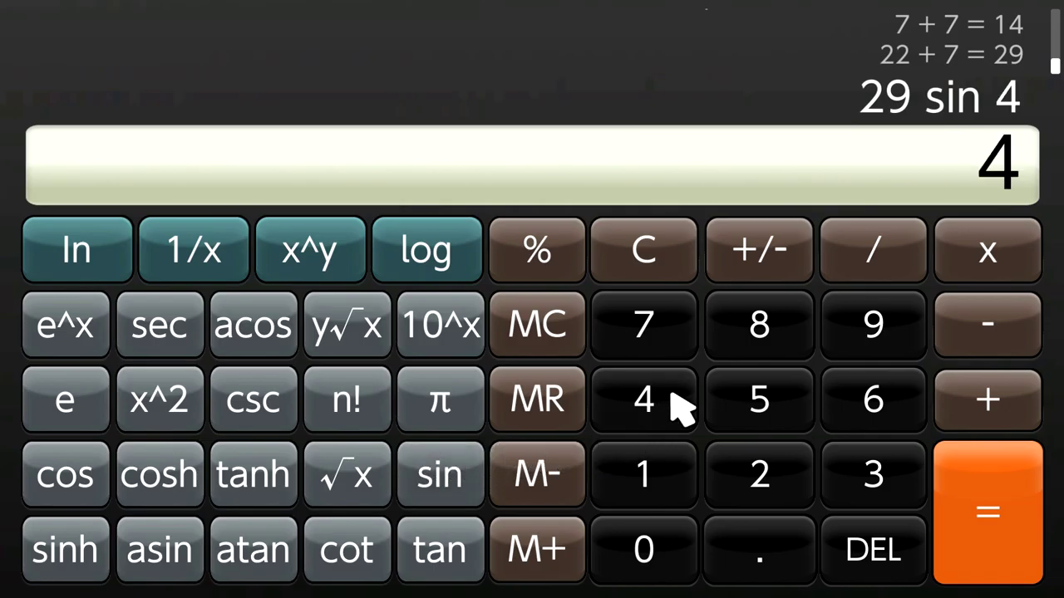
pyautogui.click(981, 492)
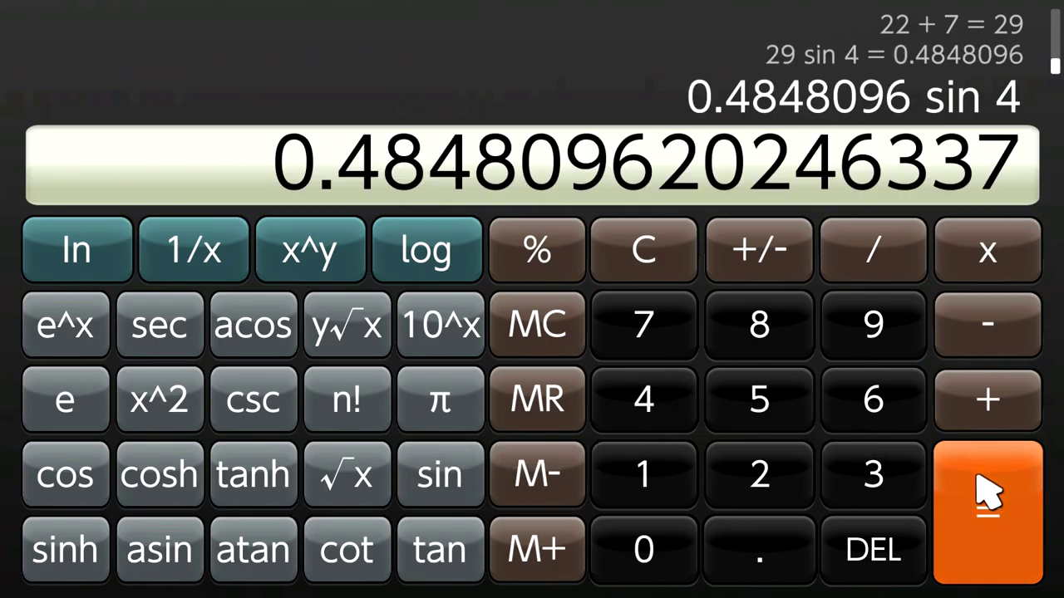
pyautogui.click(937, 565)
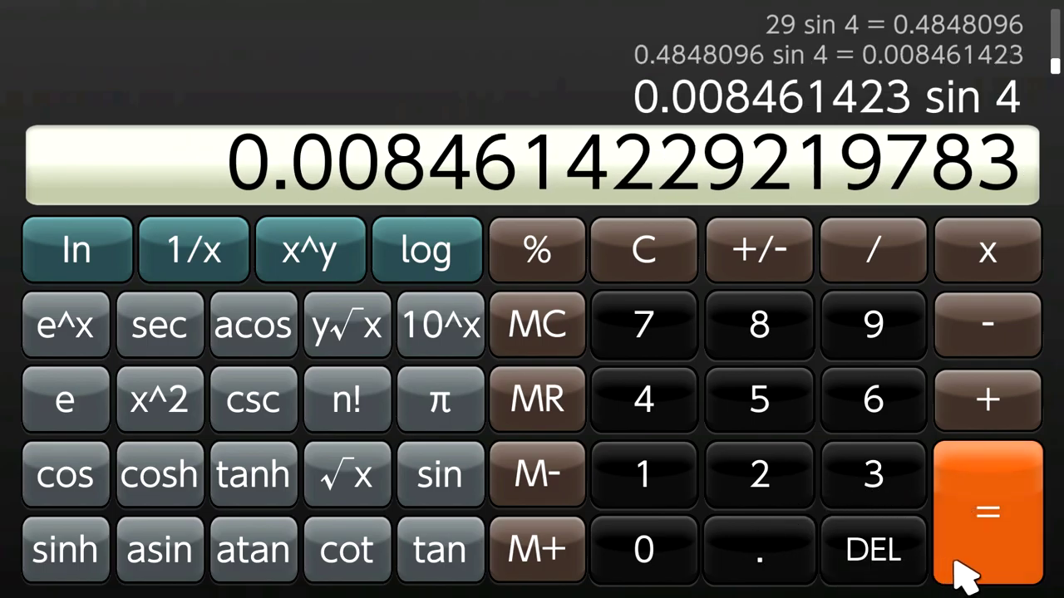
pyautogui.doubleClick(1016, 570)
pyautogui.tripleClick(1015, 570)
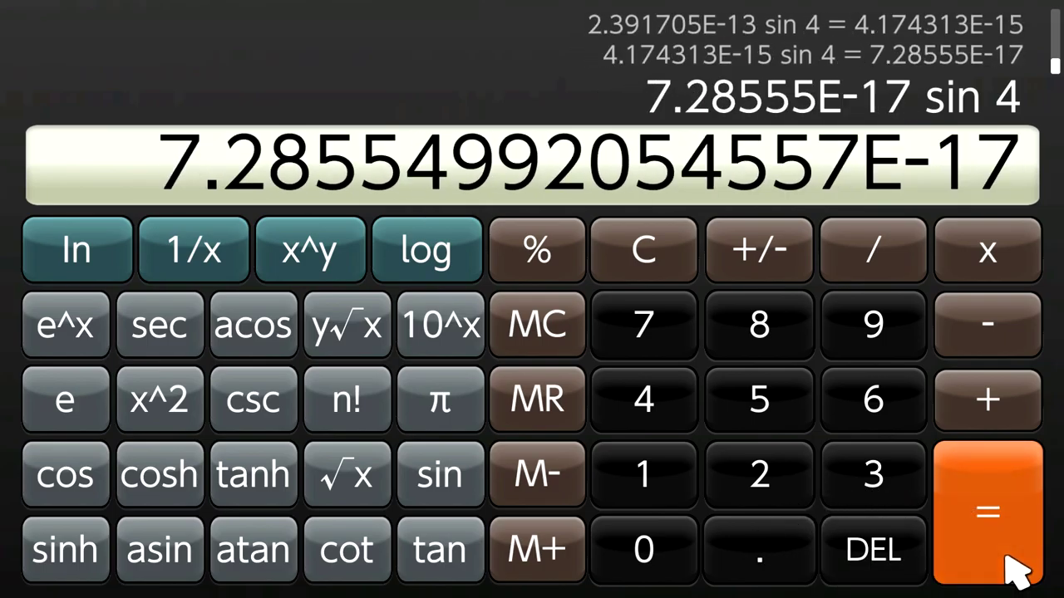
pyautogui.doubleClick(1016, 570)
pyautogui.click(1015, 570)
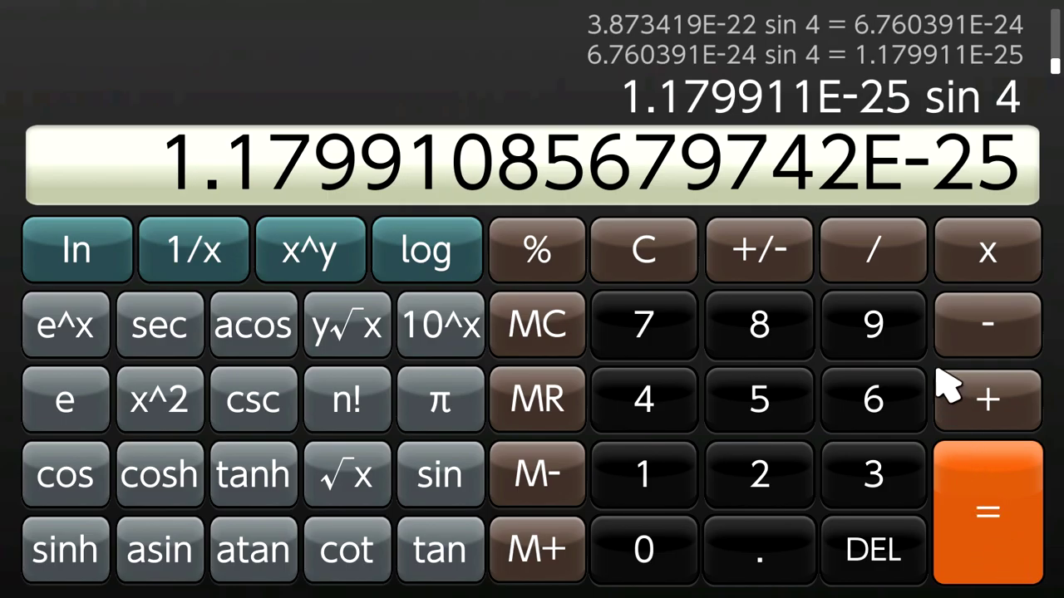
pyautogui.click(998, 487)
pyautogui.doubleClick(997, 487)
pyautogui.doubleClick(997, 487)
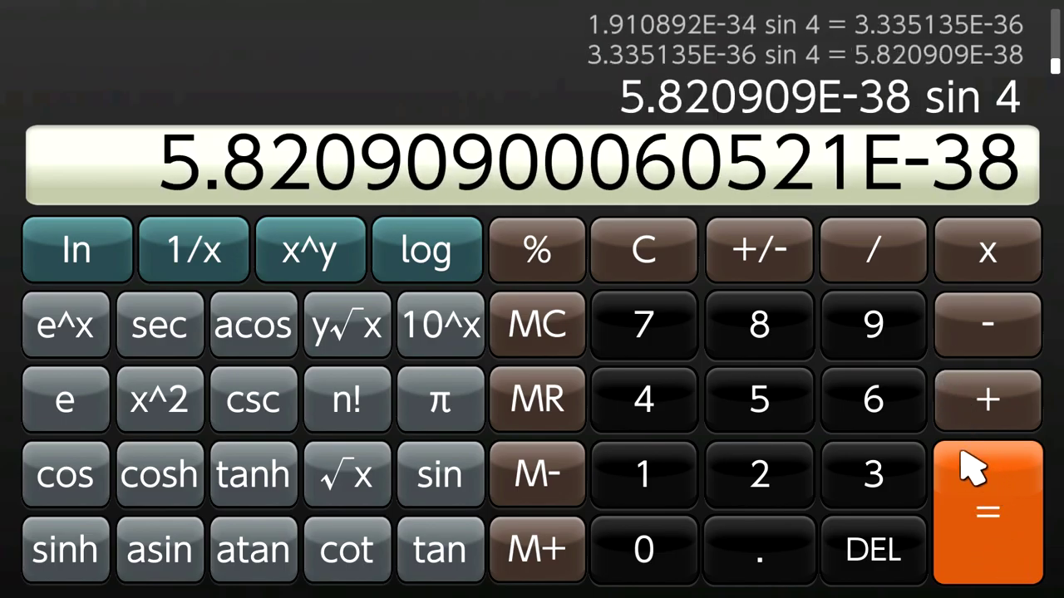
# Clear the display, compute 6 + 6 = 12, then 12 + 12 = 24.
pyautogui.click(660, 241)
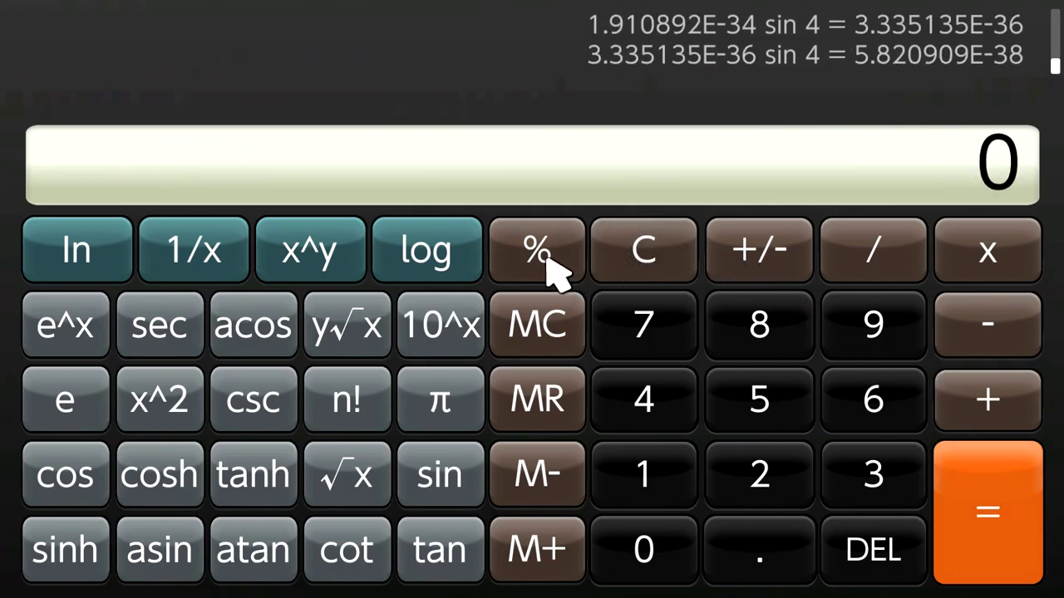
pyautogui.click(611, 330)
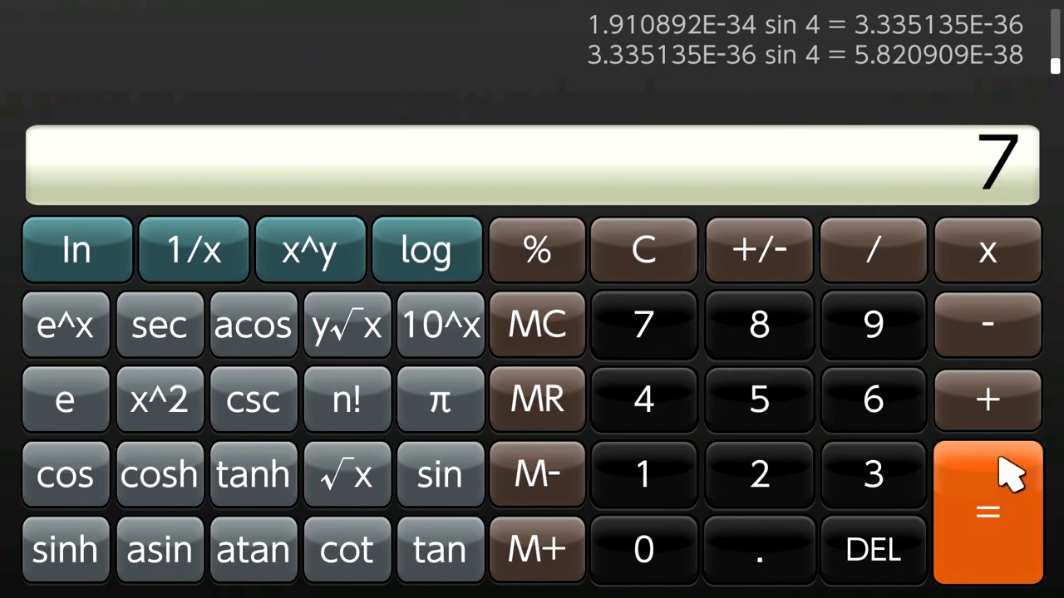
pyautogui.click(885, 412)
pyautogui.click(1016, 410)
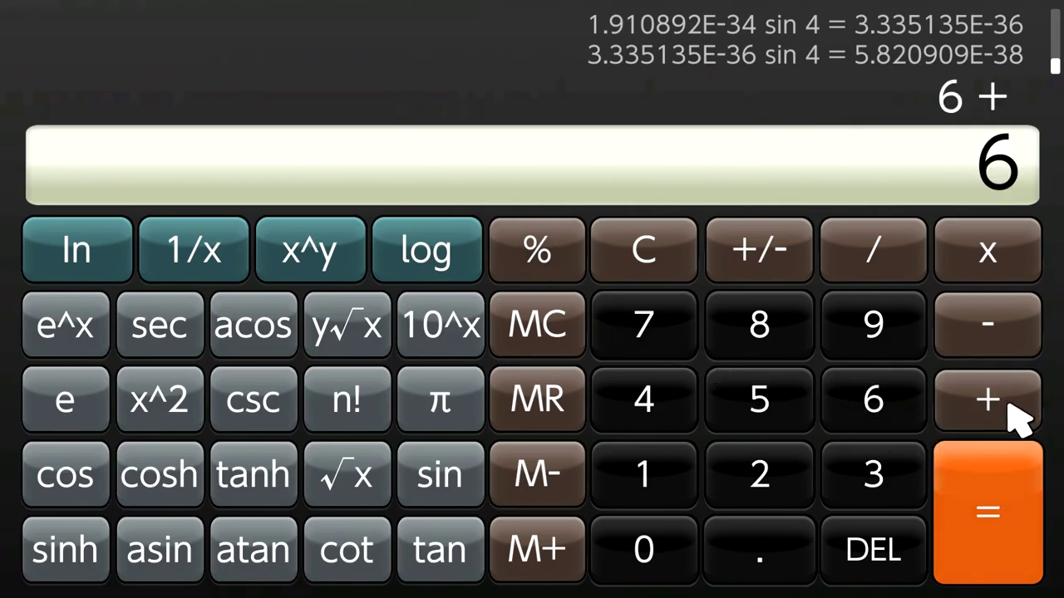
pyautogui.click(981, 502)
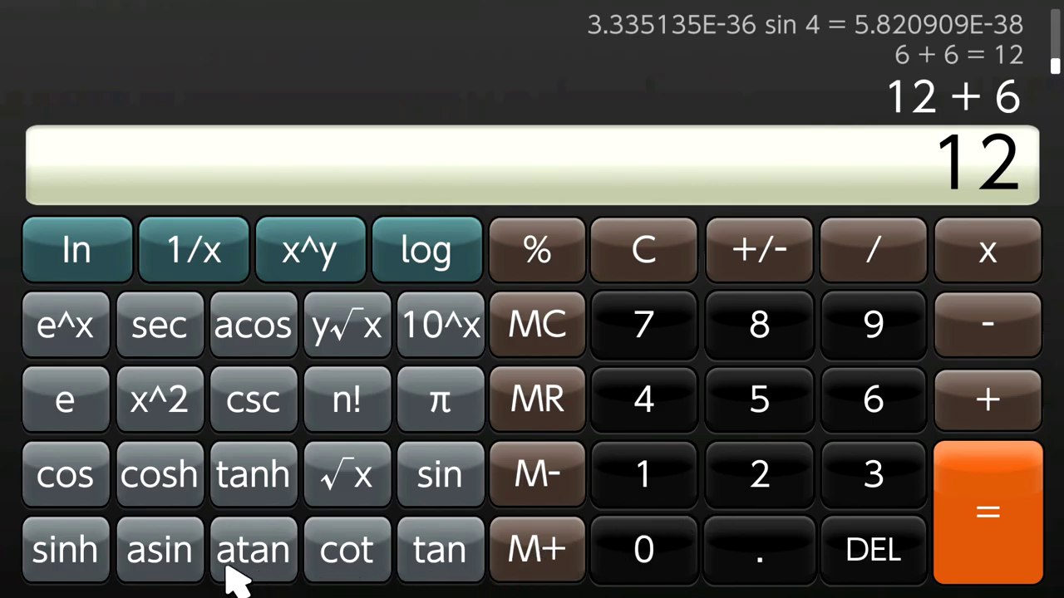
pyautogui.click(55, 453)
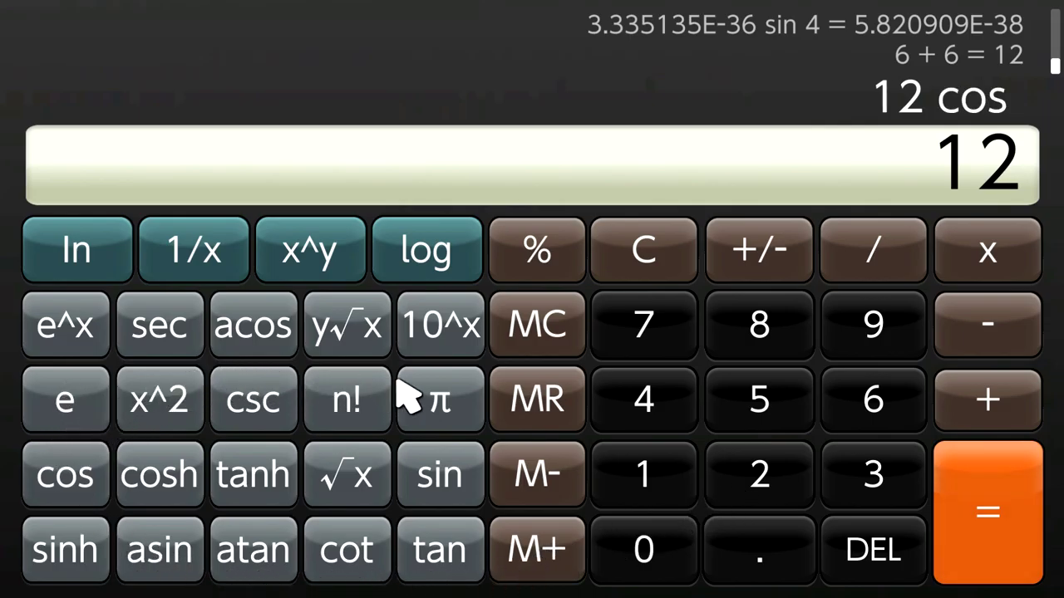
pyautogui.click(950, 403)
pyautogui.click(962, 520)
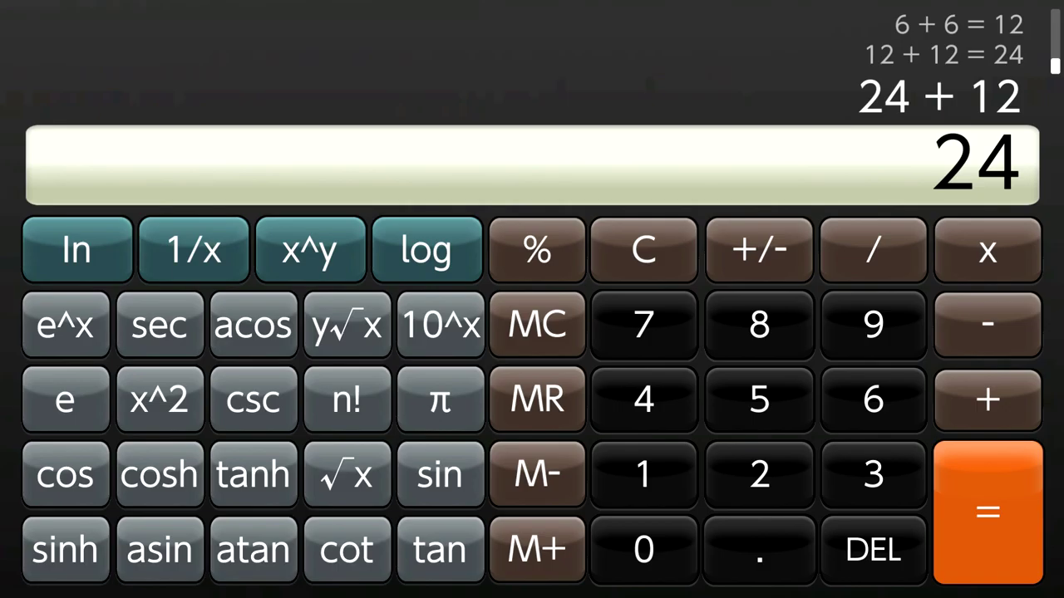
# Compute 3 + 12 = 15, then 15 + 15 = 30.
pyautogui.click(879, 475)
pyautogui.click(985, 517)
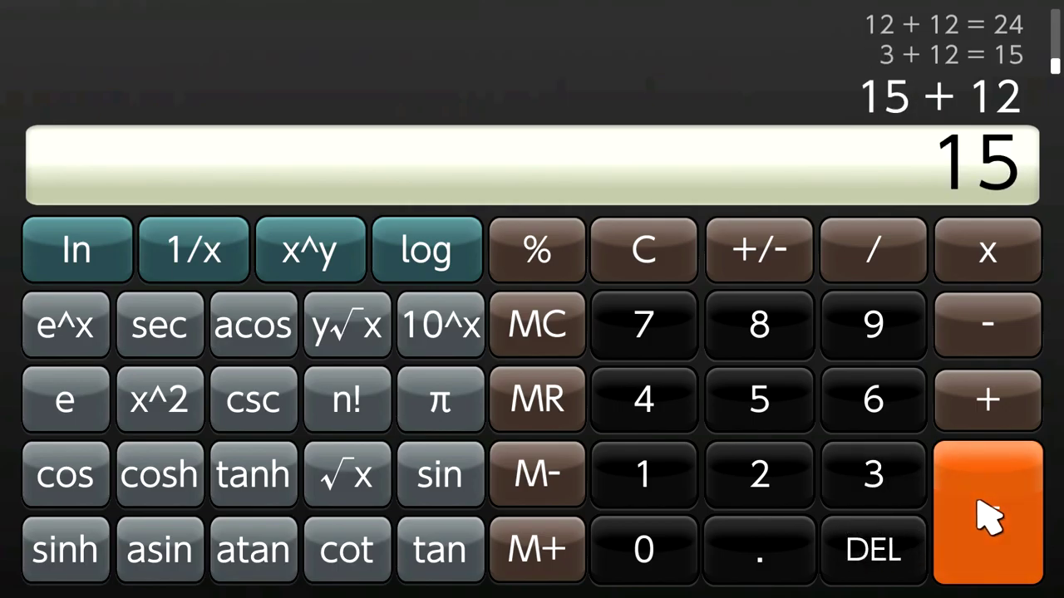
pyautogui.click(974, 419)
pyautogui.click(1002, 471)
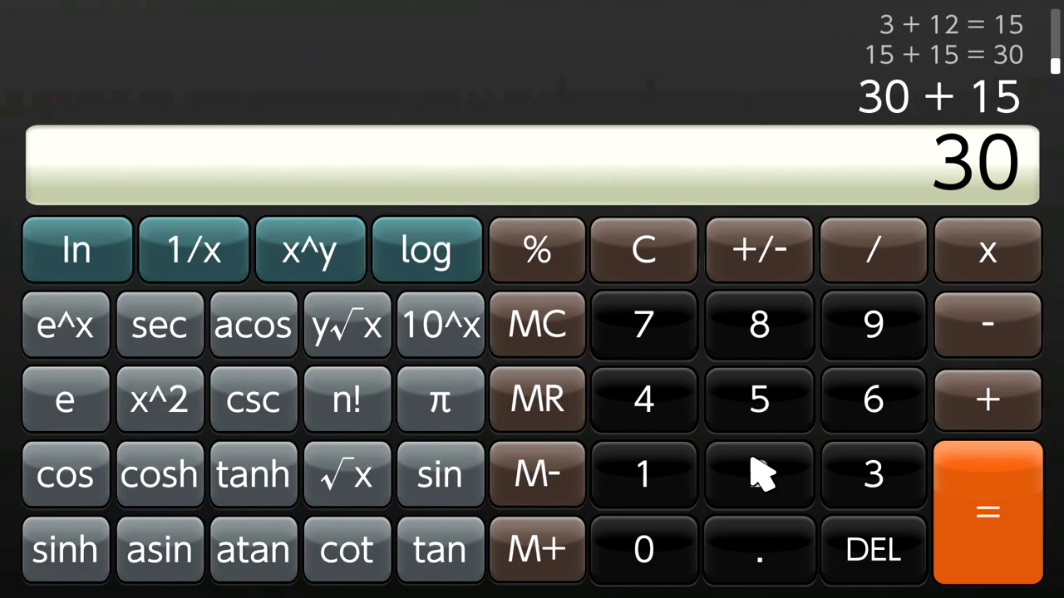
pyautogui.click(480, 480)
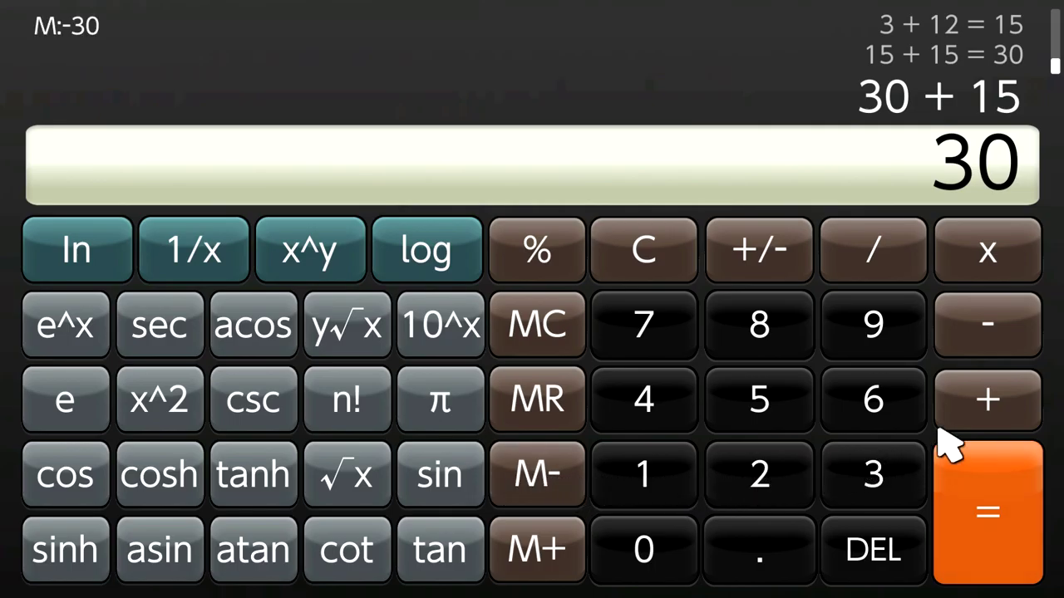
# Add 3 to 30 repeatedly, counting up through 33 and 36 to 144.
pyautogui.click(966, 408)
pyautogui.click(886, 449)
pyautogui.click(964, 502)
pyautogui.click(987, 522)
pyautogui.doubleClick(985, 511)
pyautogui.tripleClick(985, 511)
pyautogui.doubleClick(985, 511)
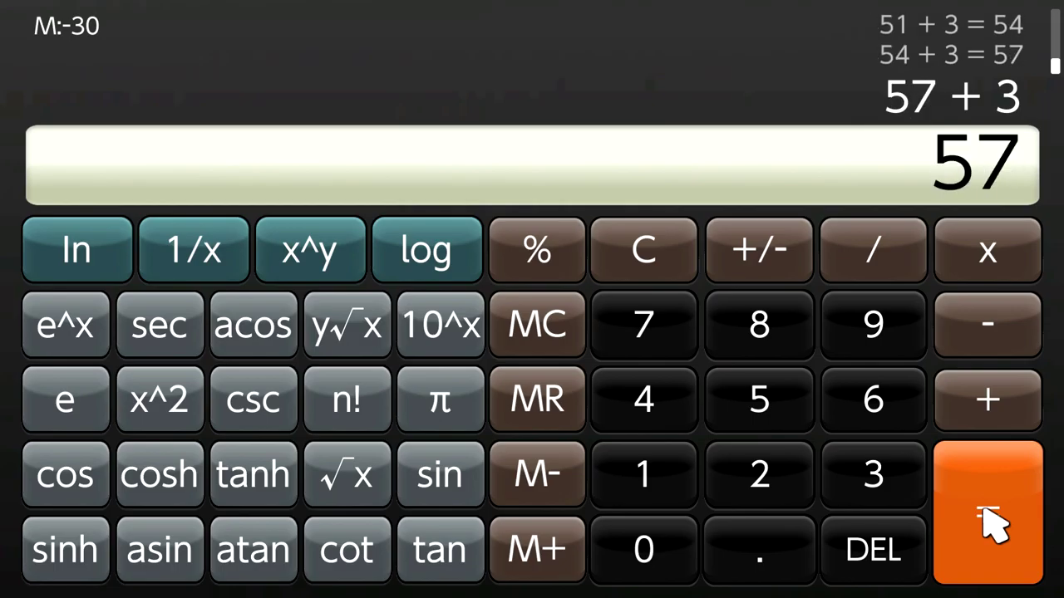
pyautogui.tripleClick(985, 511)
pyautogui.doubleClick(989, 524)
pyautogui.tripleClick(989, 524)
pyautogui.doubleClick(989, 523)
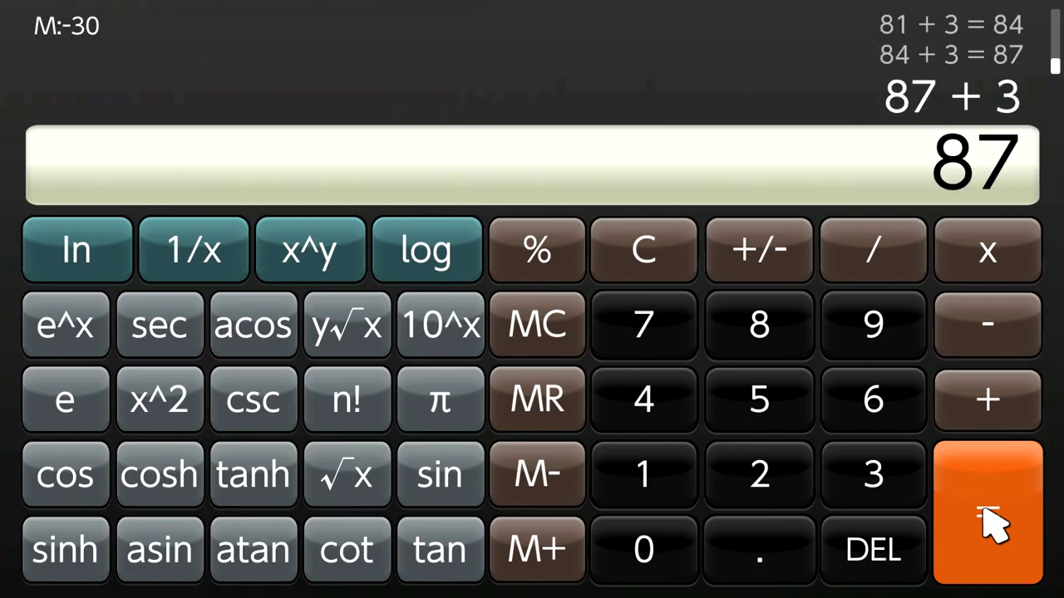
pyautogui.tripleClick(989, 524)
pyautogui.doubleClick(989, 524)
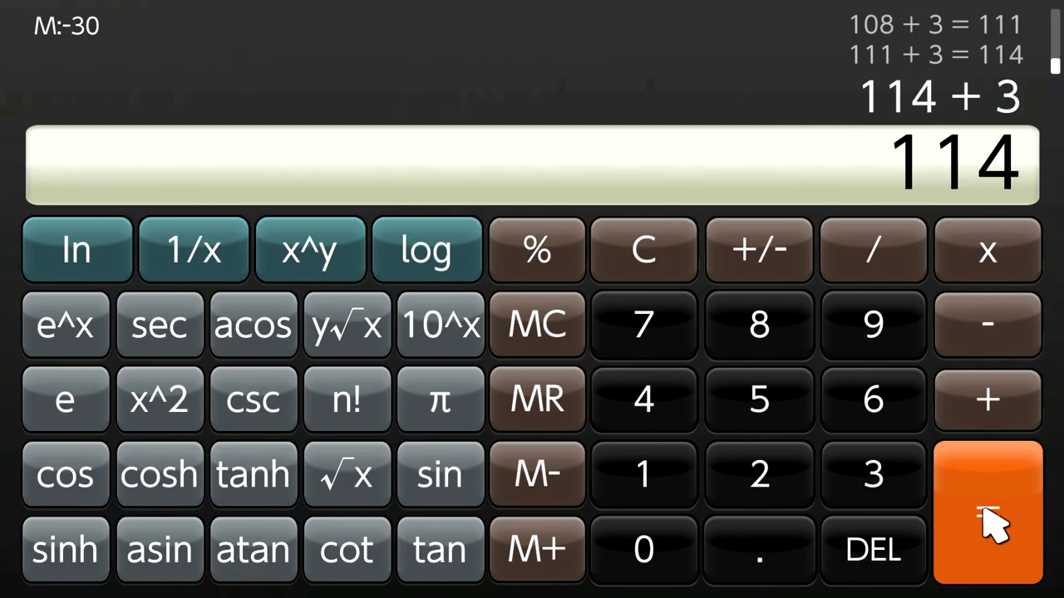
pyautogui.tripleClick(989, 524)
pyautogui.click(989, 524)
pyautogui.doubleClick(989, 524)
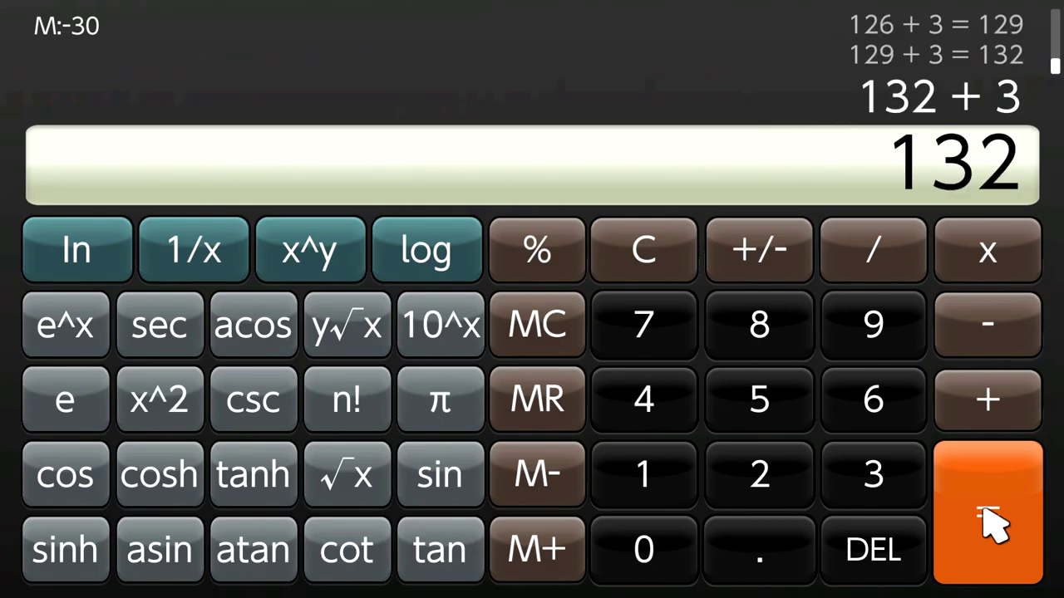
pyautogui.click(989, 524)
pyautogui.doubleClick(990, 524)
pyautogui.click(989, 523)
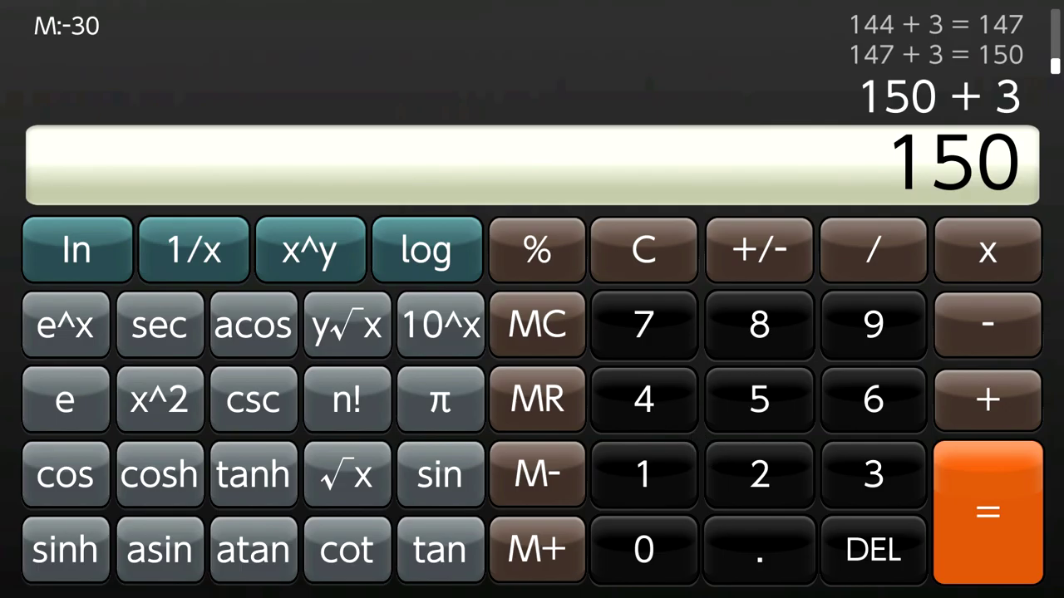
# Compute 8 - 8 to get 0.
pyautogui.click(733, 326)
pyautogui.click(964, 320)
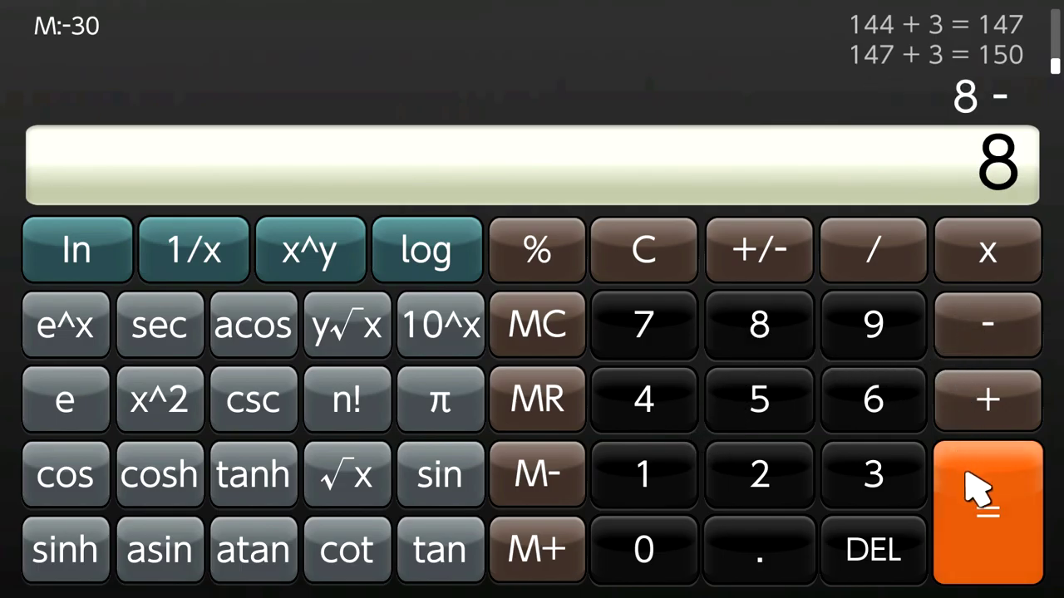
pyautogui.click(977, 494)
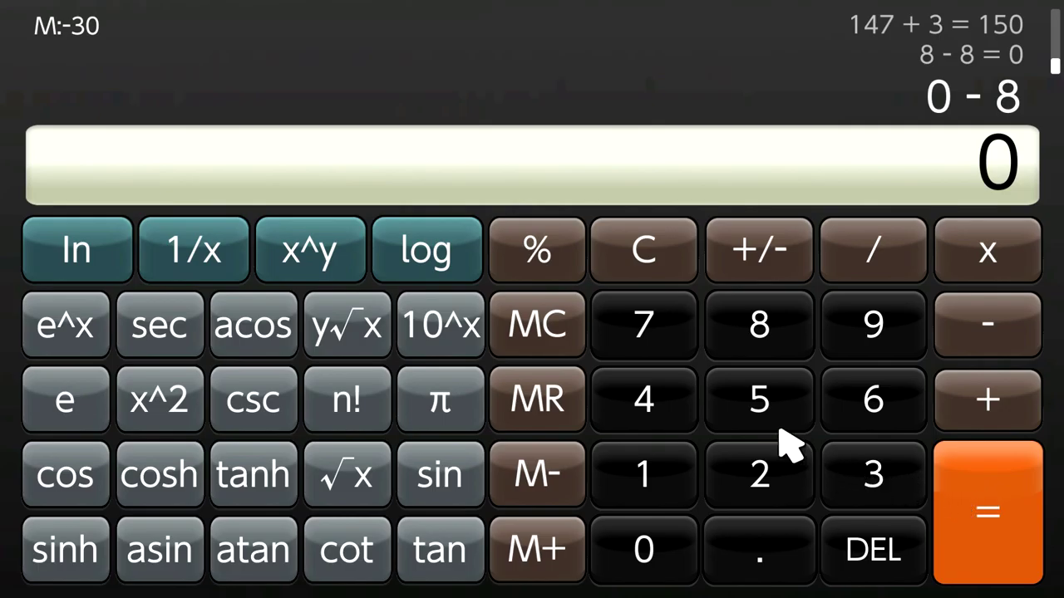
# Clear the display, compute 22 - 22 = 0, and return to the HOME Menu.
pyautogui.click(623, 249)
pyautogui.write('22')
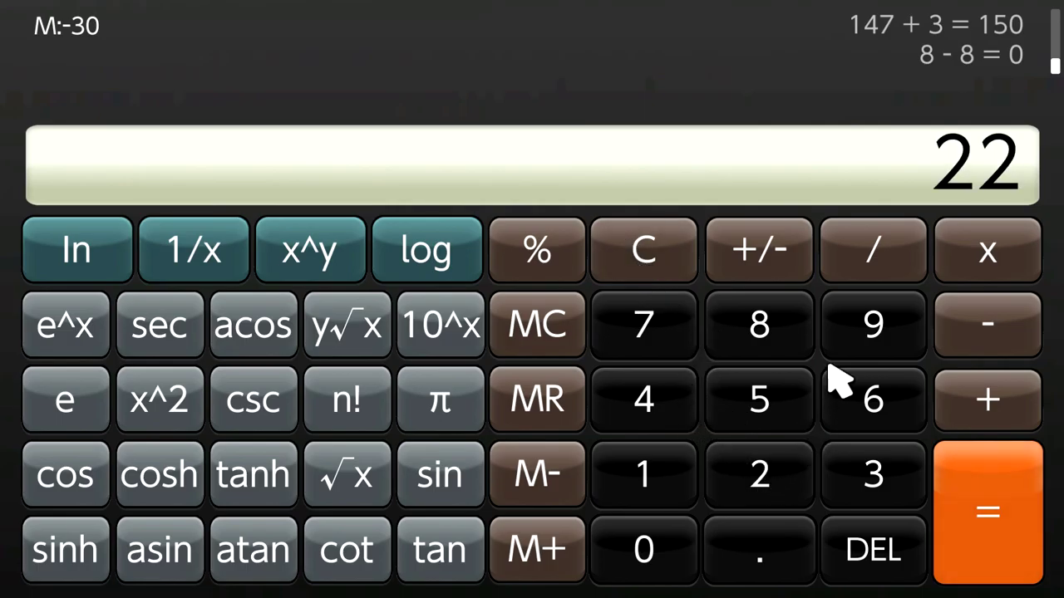
pyautogui.click(976, 336)
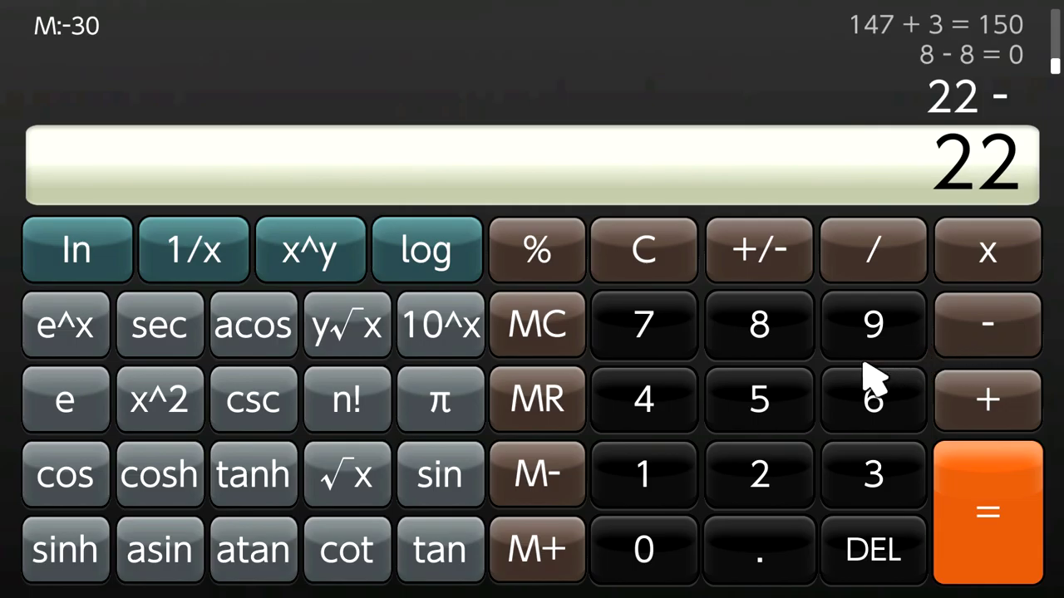
pyautogui.click(1002, 532)
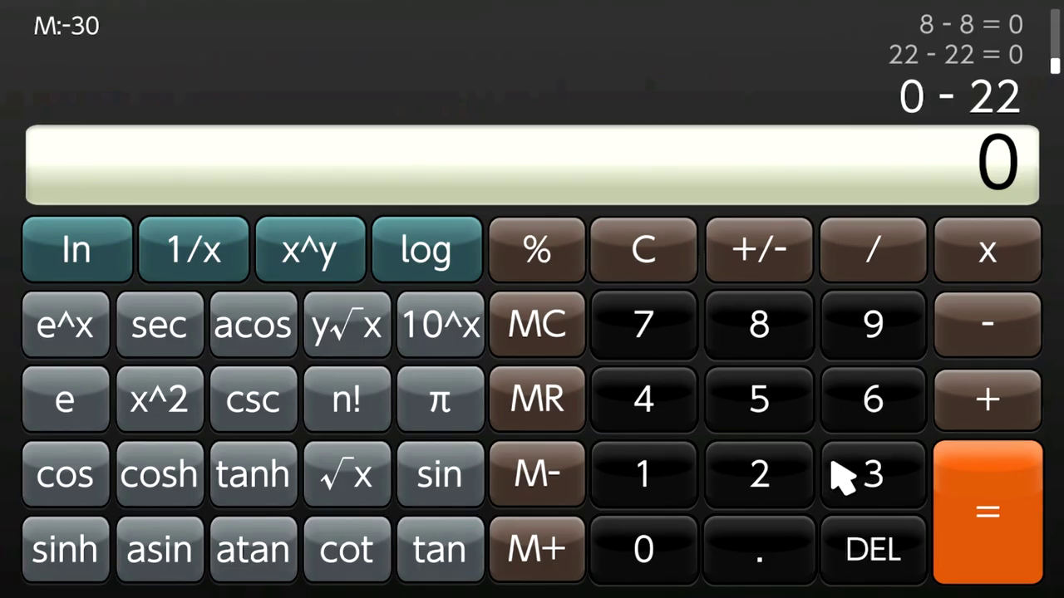
pyautogui.press('Home')
# Close the Calculator software and open the full software library.
pyautogui.press('x')
pyautogui.press('Return')
pyautogui.press('Right')
pyautogui.press('Right')
pyautogui.press('Right')
pyautogui.press('Right')
pyautogui.press('Right')
pyautogui.press('Right')
pyautogui.press('Right')
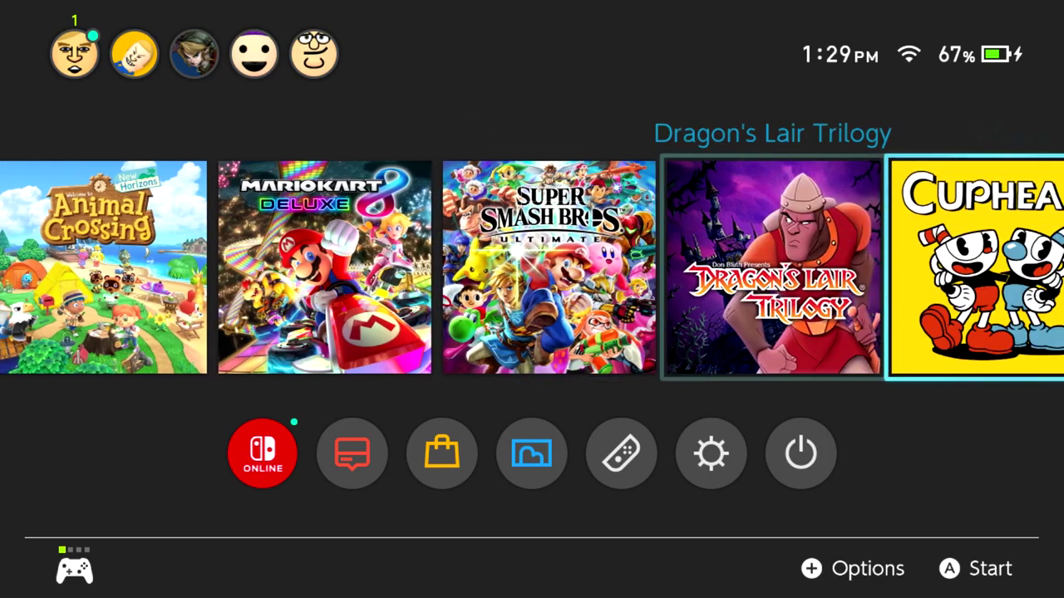
pyautogui.press('Right')
pyautogui.press('Right')
pyautogui.press('Right')
pyautogui.press('Right')
pyautogui.press('Right')
pyautogui.press('Right')
pyautogui.press('Left')
pyautogui.press('Return')
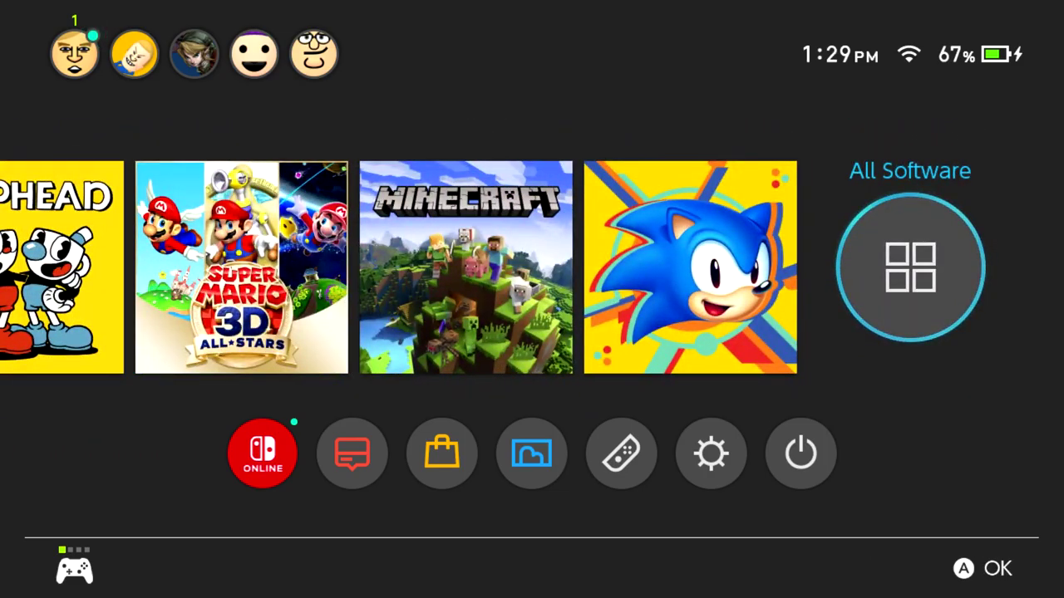
# Move through the software grid to the Tetris 99 tile.
pyautogui.press('Down')
pyautogui.press('Down')
pyautogui.press('Down')
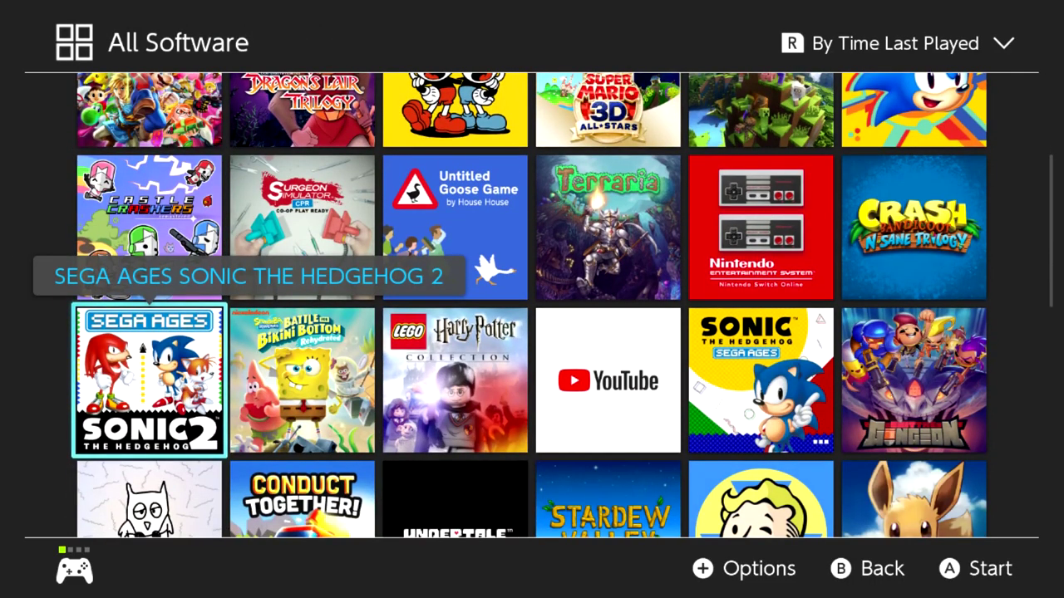
pyautogui.press('Down')
pyautogui.press('Down')
pyautogui.press('Right')
pyautogui.press('Down')
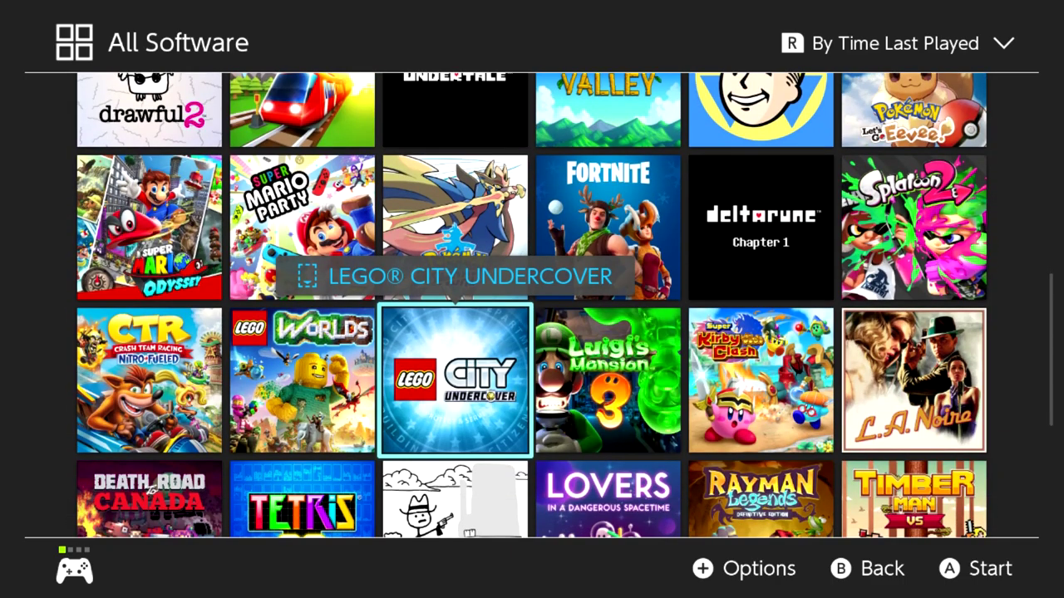
pyautogui.press('Down')
pyautogui.press('Down')
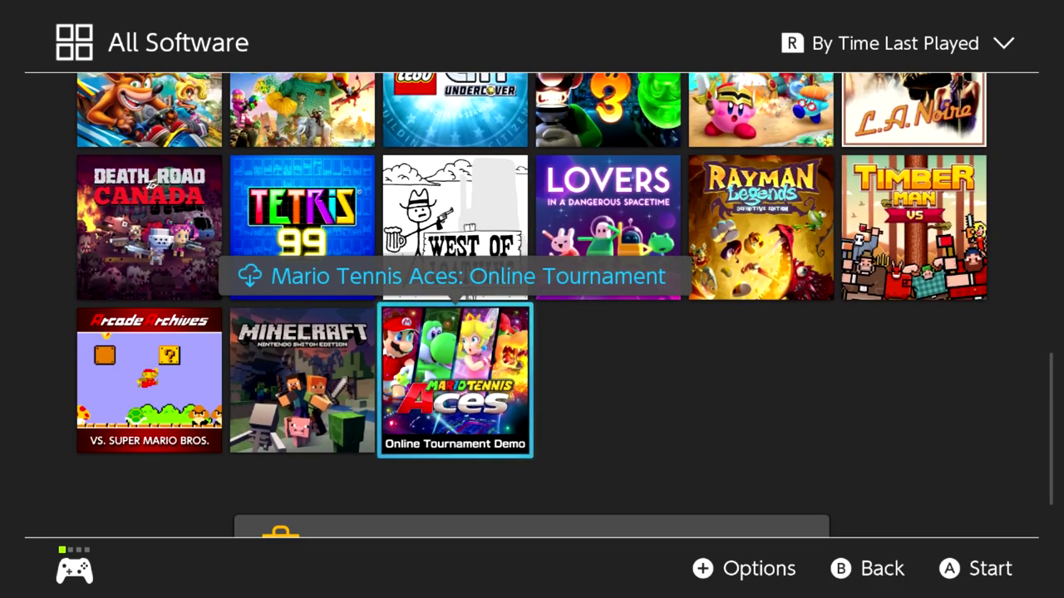
pyautogui.press('Left')
pyautogui.press('Left')
pyautogui.press('Up')
pyautogui.press('Up')
pyautogui.press('Right')
pyautogui.press('Down')
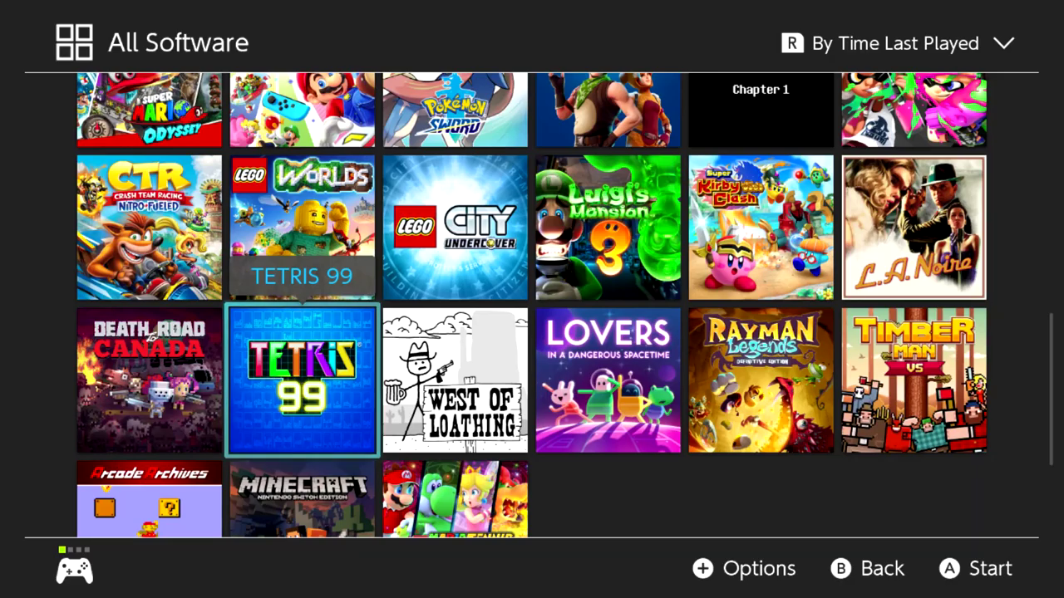
# Launch Tetris 99 without downloading its update.
pyautogui.press('Return')
pyautogui.press('Up')
pyautogui.press('Return')
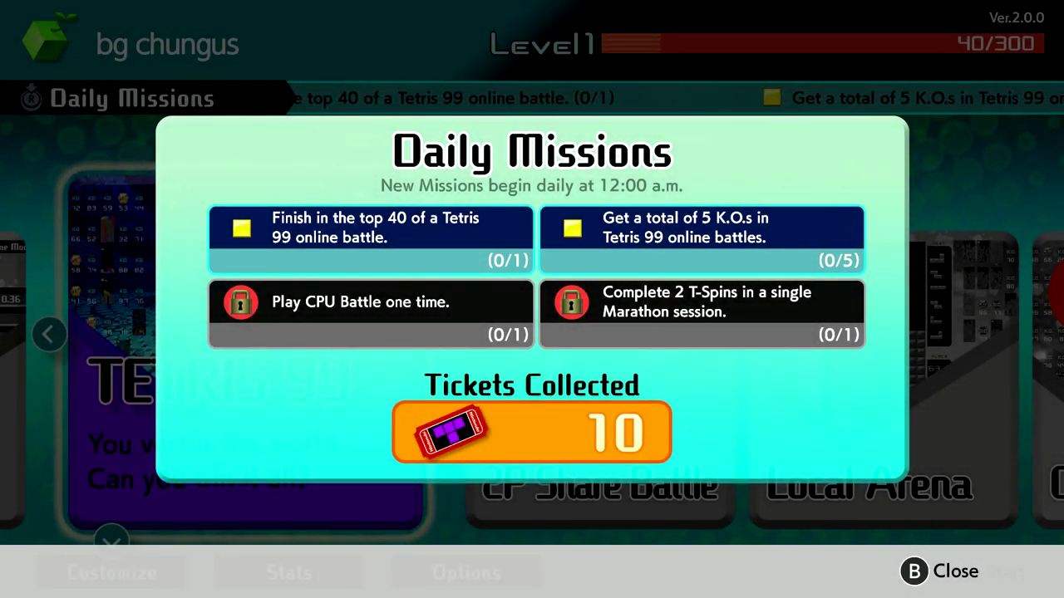
# Dismiss Daily Missions, try an online battle, and postpone the required update.
pyautogui.press('b')
pyautogui.press('a')
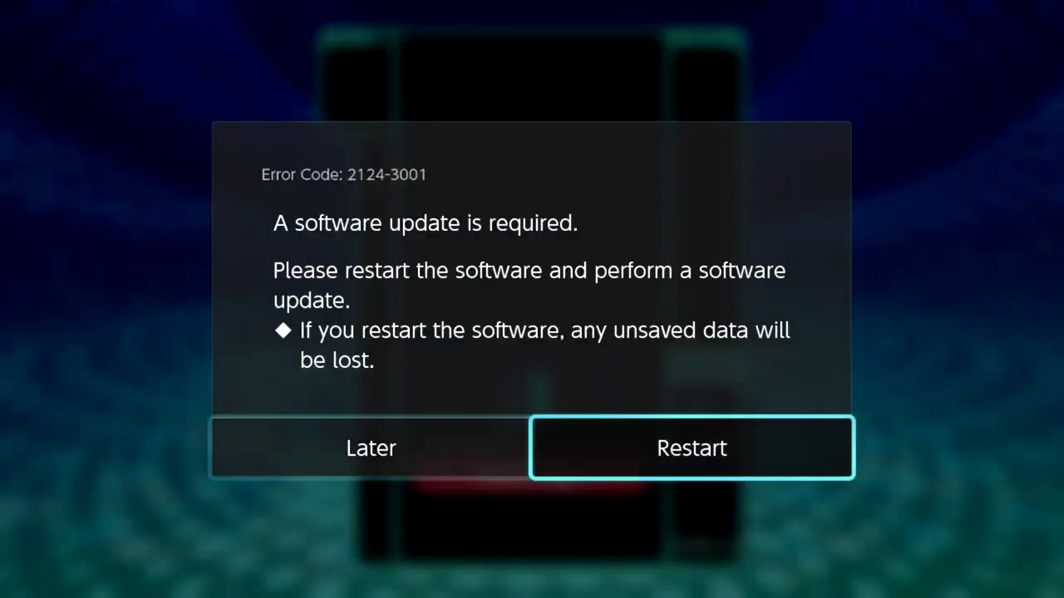
pyautogui.press('Left')
pyautogui.press('a')
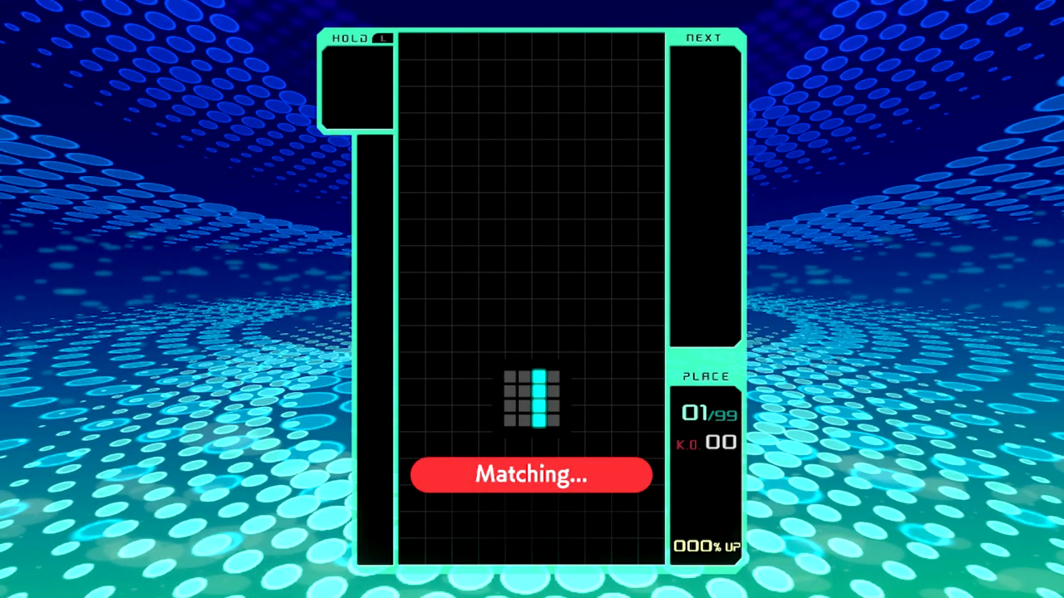
# Close Tetris 99 from the HOME Menu.
pyautogui.press('Home')
pyautogui.press('x')
pyautogui.press('a')
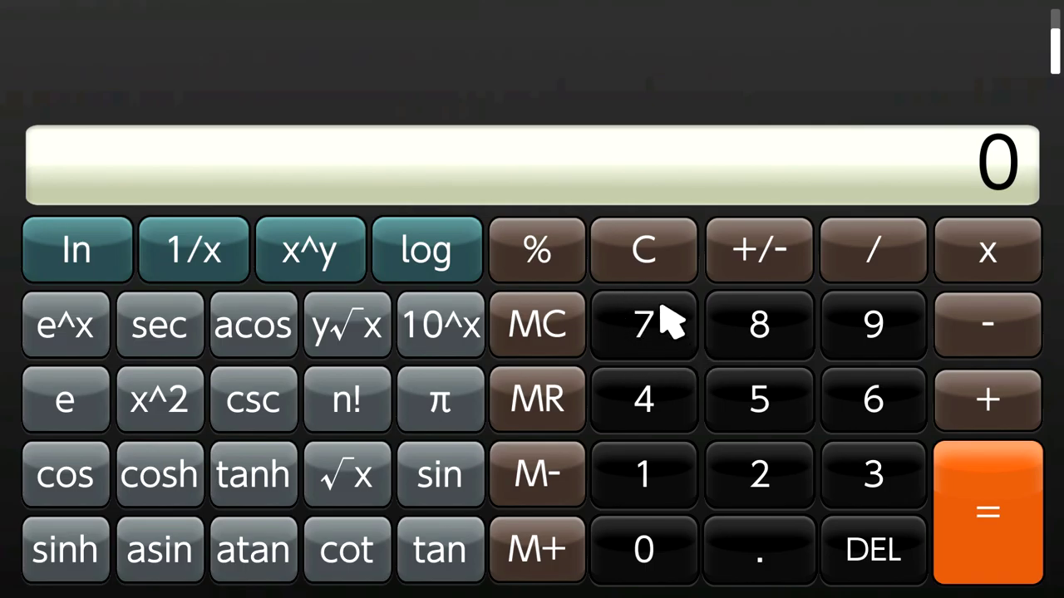
# Enter a sixteen-digit number made of sevens.
pyautogui.click(652, 320)
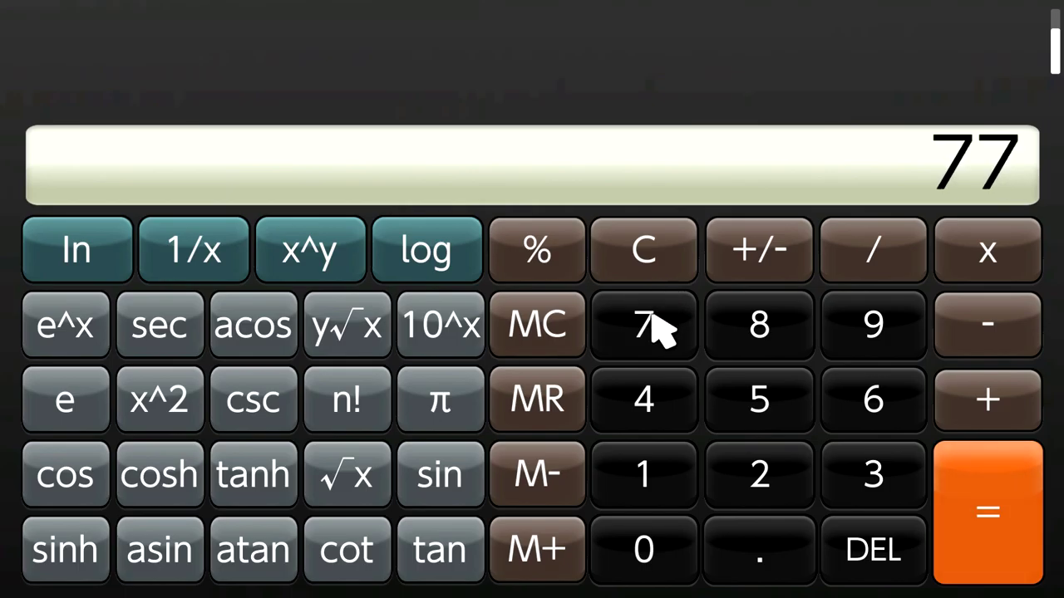
pyautogui.tripleClick(656, 328)
pyautogui.tripleClick(657, 329)
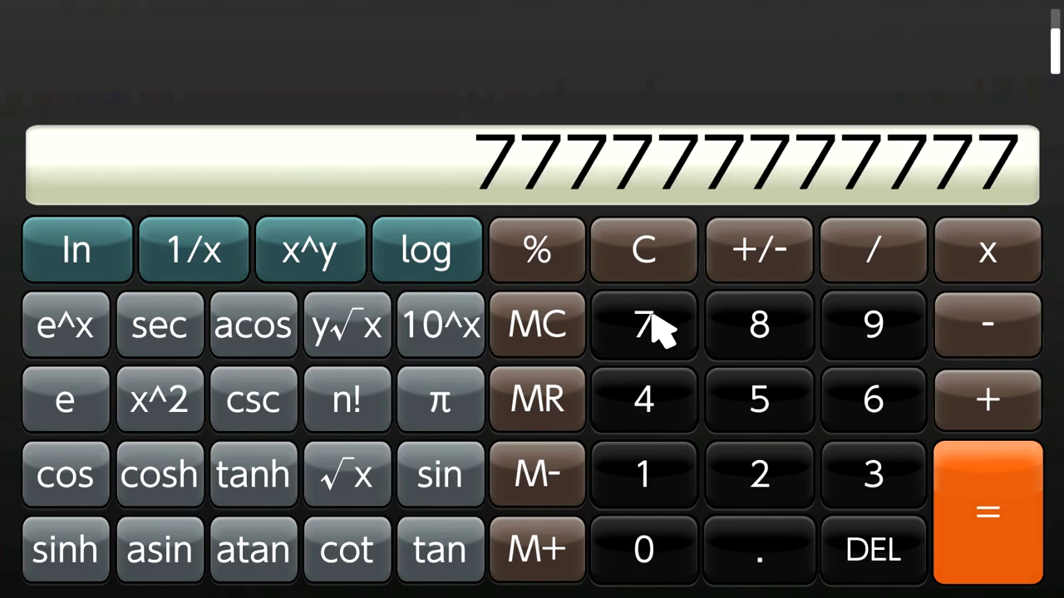
pyautogui.tripleClick(661, 329)
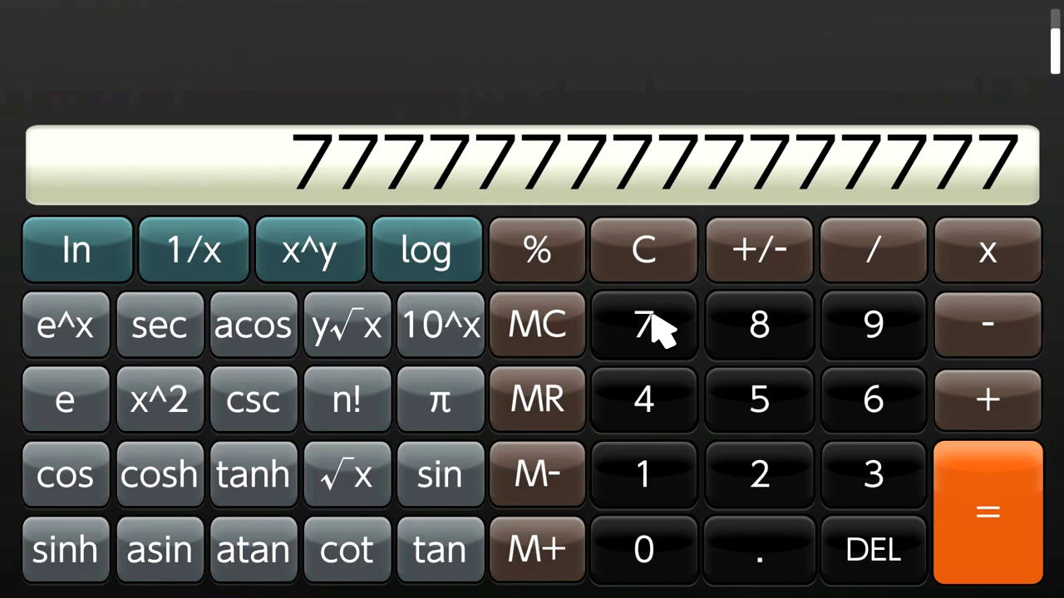
# Add a second sixteen-seven number to it.
pyautogui.click(997, 416)
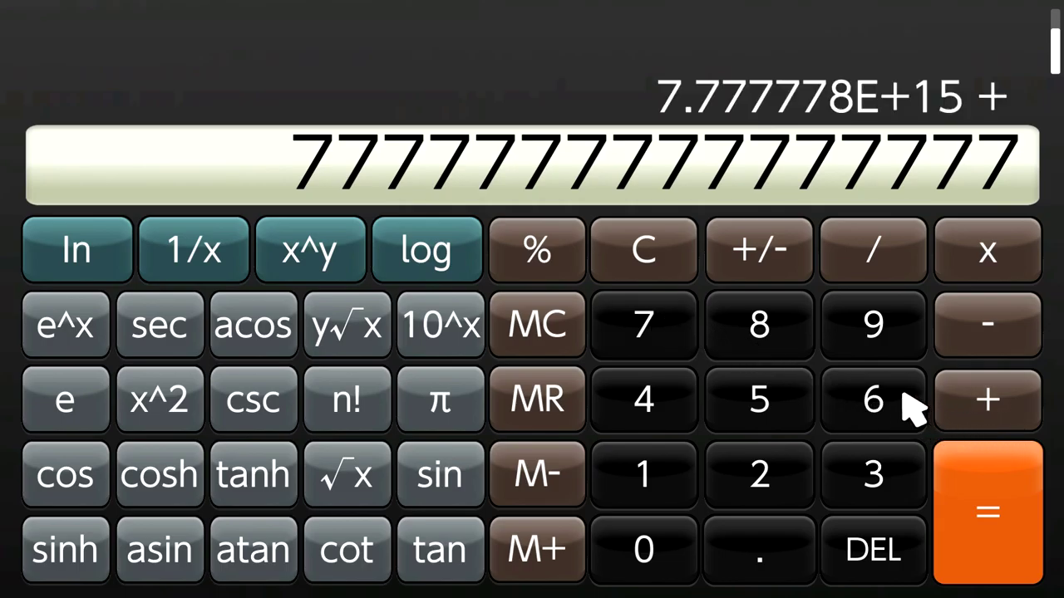
pyautogui.tripleClick(660, 324)
pyautogui.doubleClick(661, 324)
pyautogui.tripleClick(661, 324)
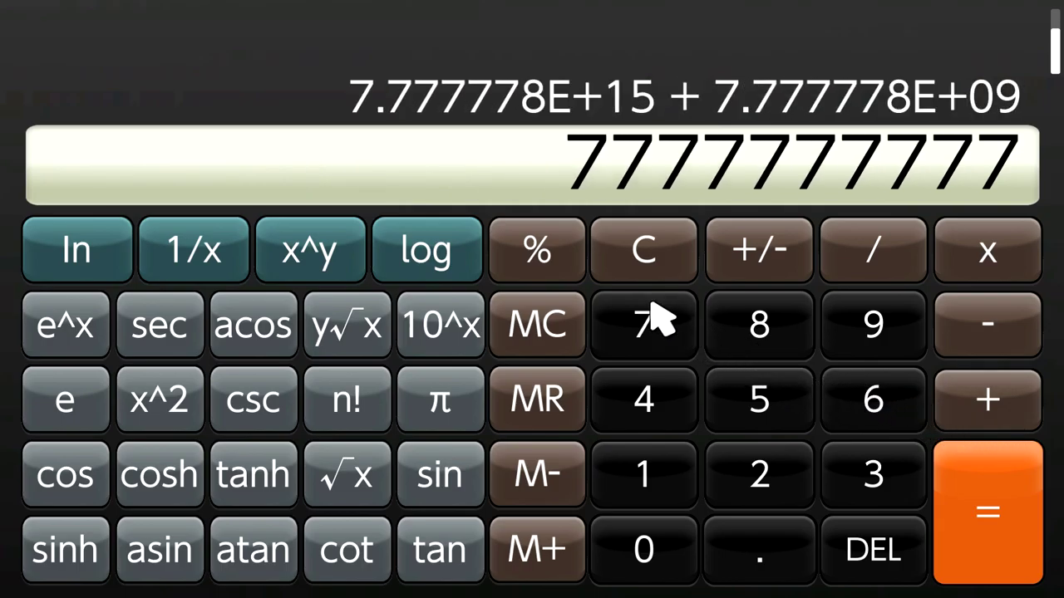
pyautogui.doubleClick(661, 323)
pyautogui.tripleClick(661, 323)
pyautogui.click(661, 322)
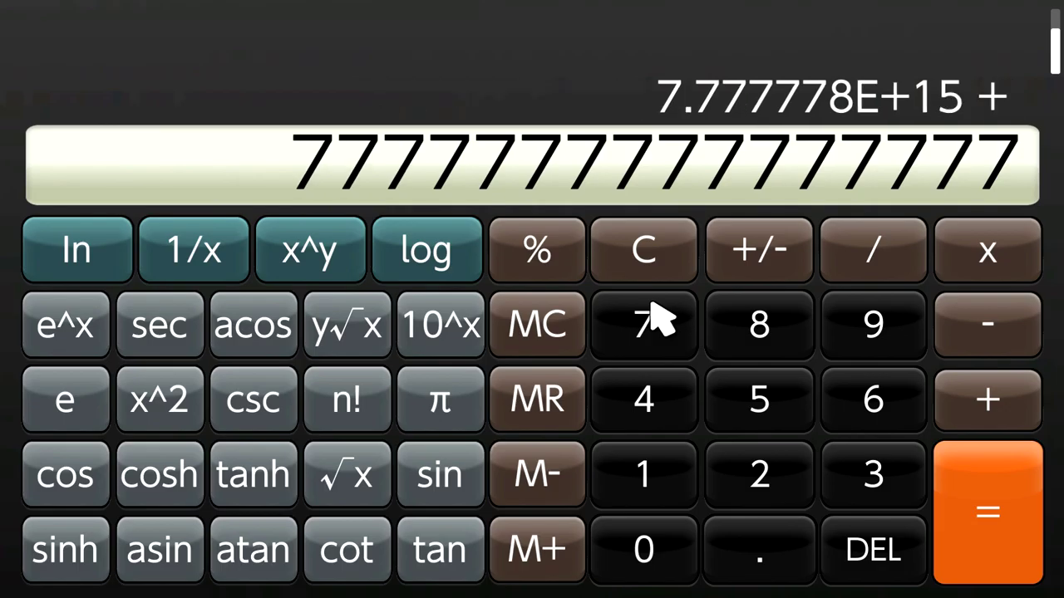
# Repeat the addition with equals until the total reaches 9.333335E+16.
pyautogui.doubleClick(1022, 529)
pyautogui.tripleClick(1022, 528)
pyautogui.doubleClick(1021, 528)
pyautogui.tripleClick(1022, 529)
pyautogui.doubleClick(1022, 528)
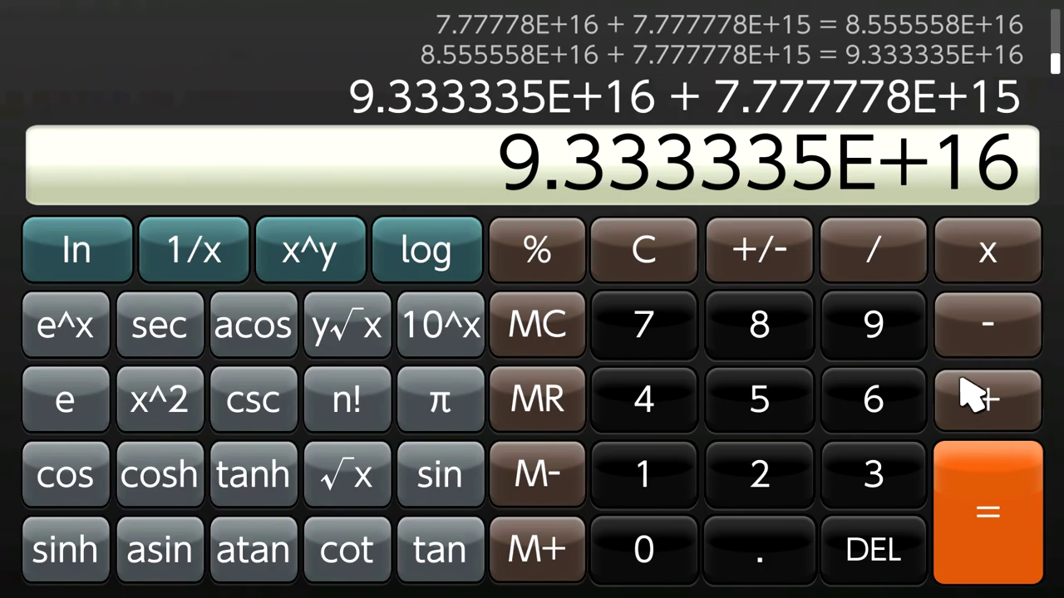
# Clear the display and set up 80085 × π.
pyautogui.click(653, 266)
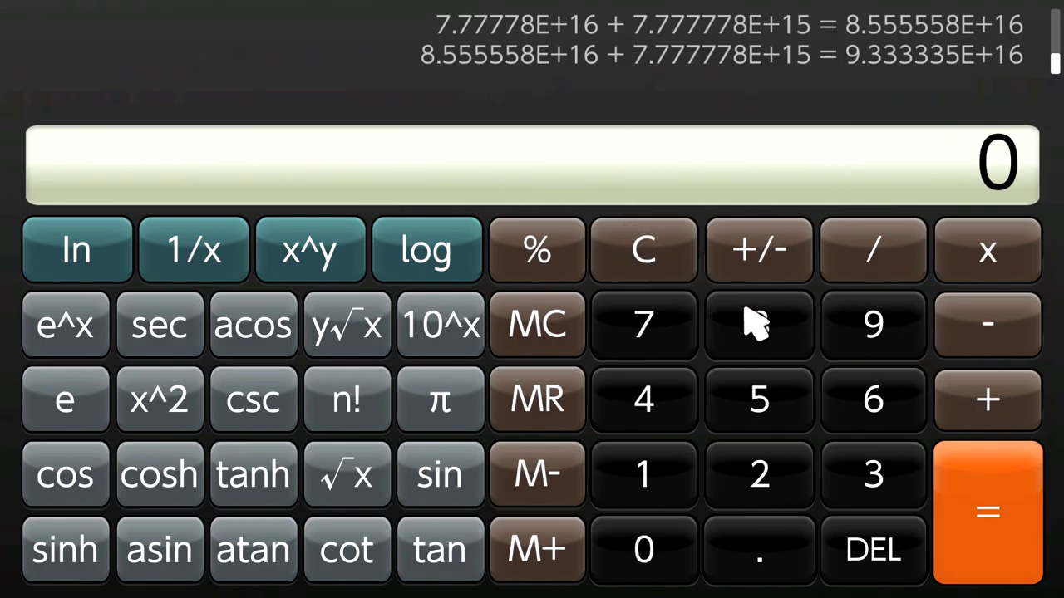
pyautogui.click(650, 549)
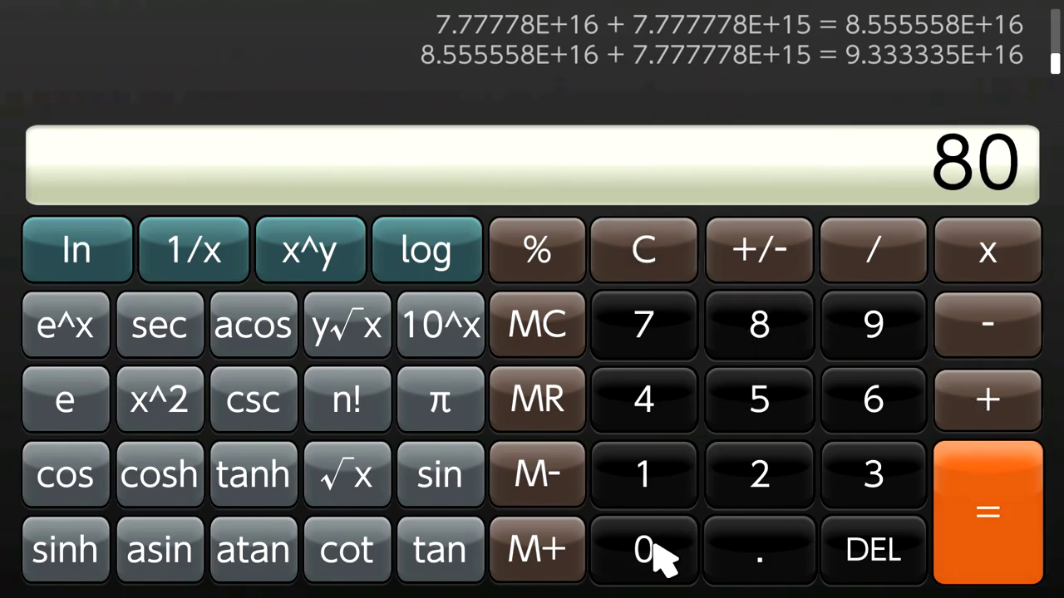
pyautogui.click(756, 337)
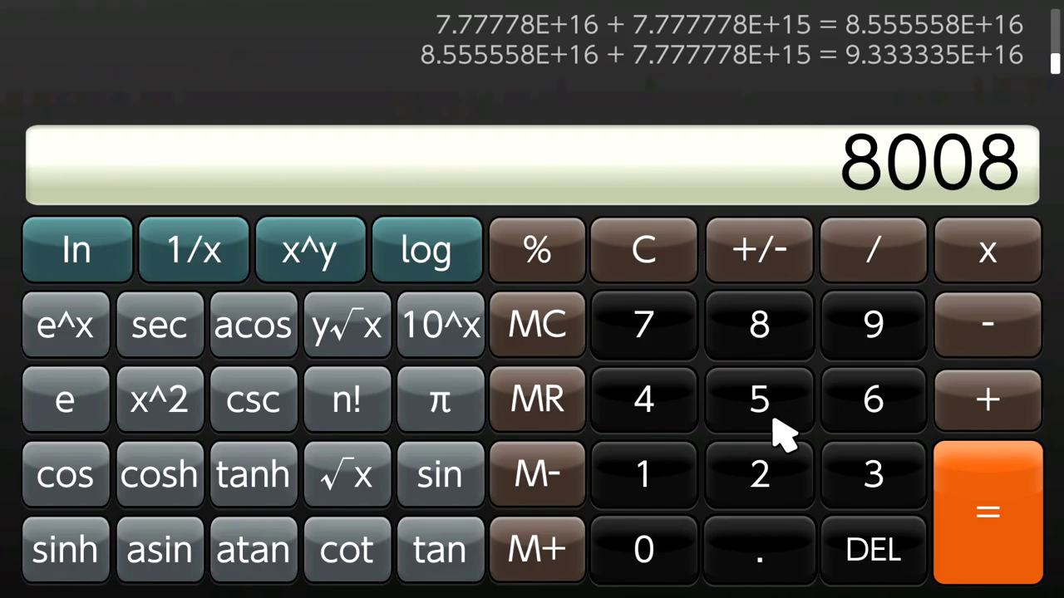
pyautogui.click(787, 408)
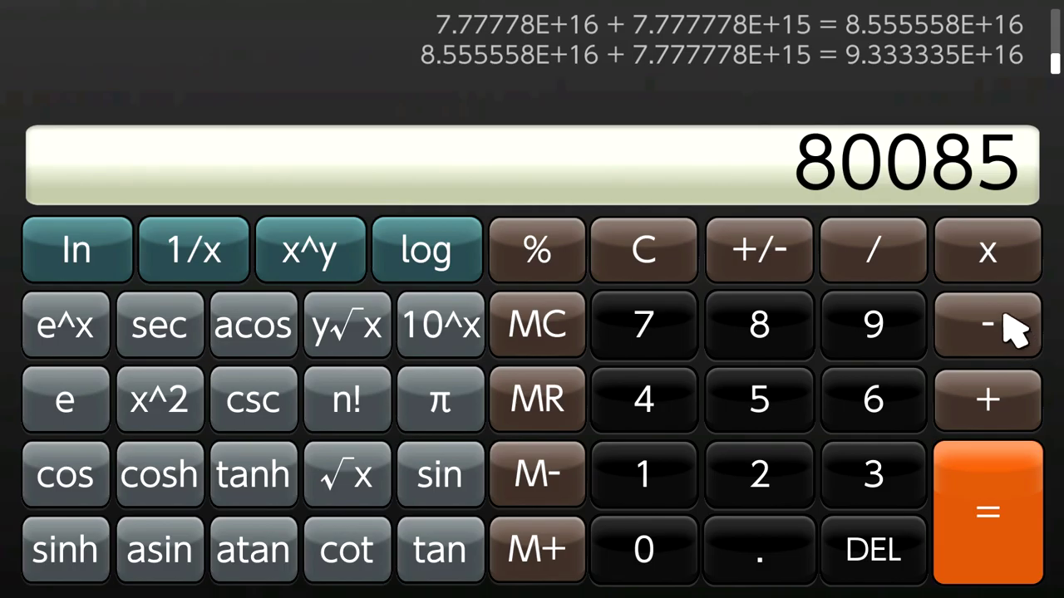
pyautogui.click(982, 256)
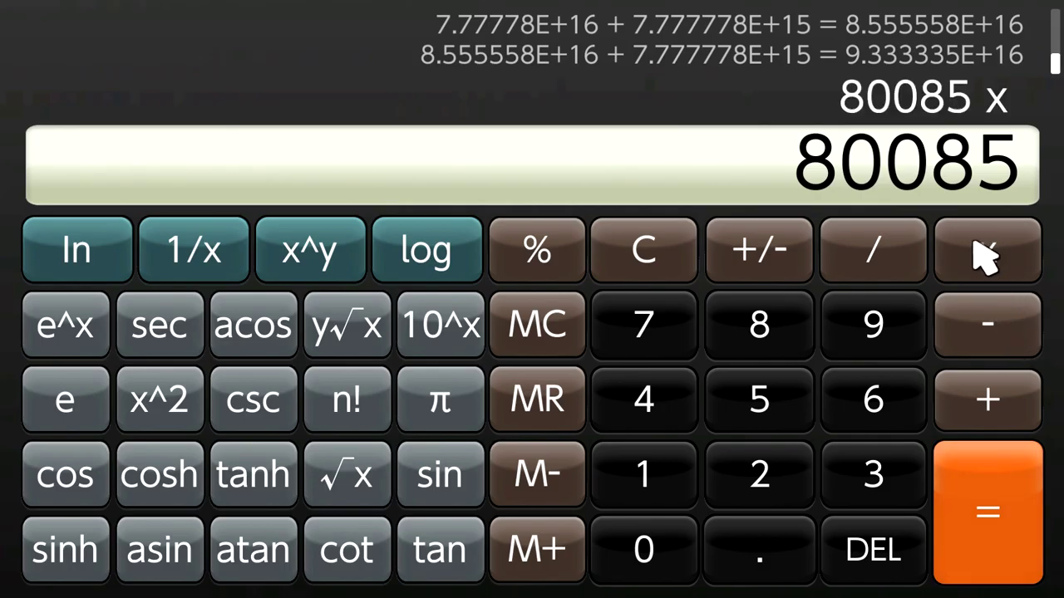
pyautogui.click(445, 420)
# Repeat the π multiplication until the total reaches 6.84145E+16.
pyautogui.click(1035, 555)
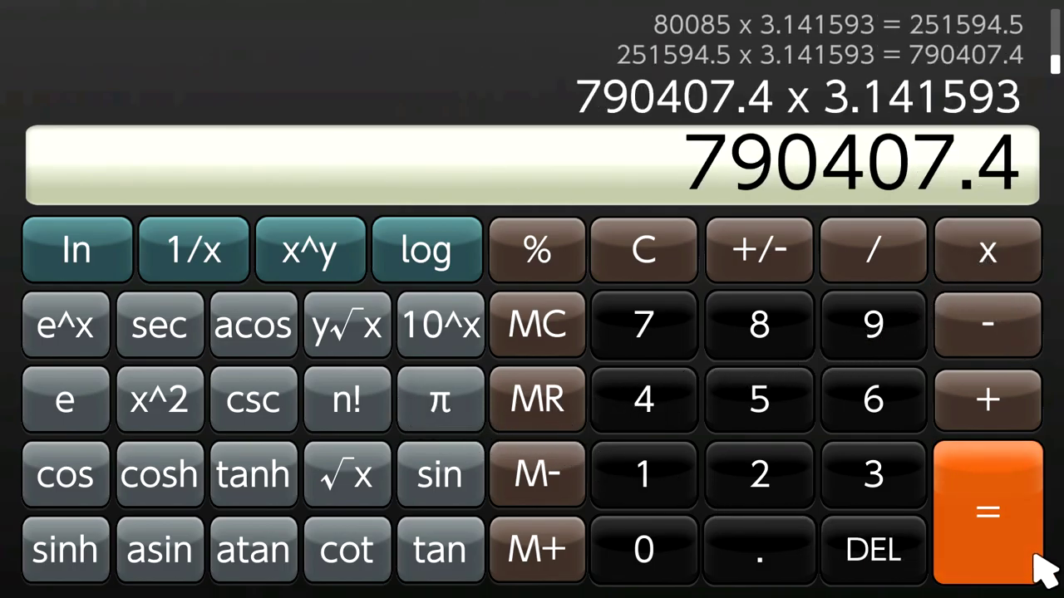
pyautogui.click(1035, 556)
pyautogui.tripleClick(1035, 555)
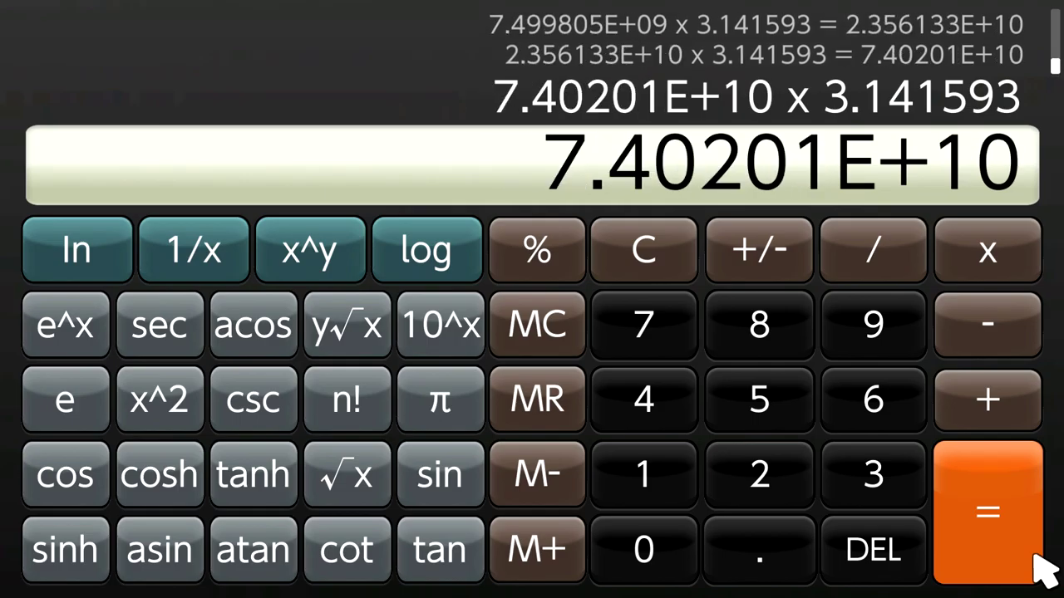
pyautogui.doubleClick(1034, 555)
pyautogui.click(1035, 555)
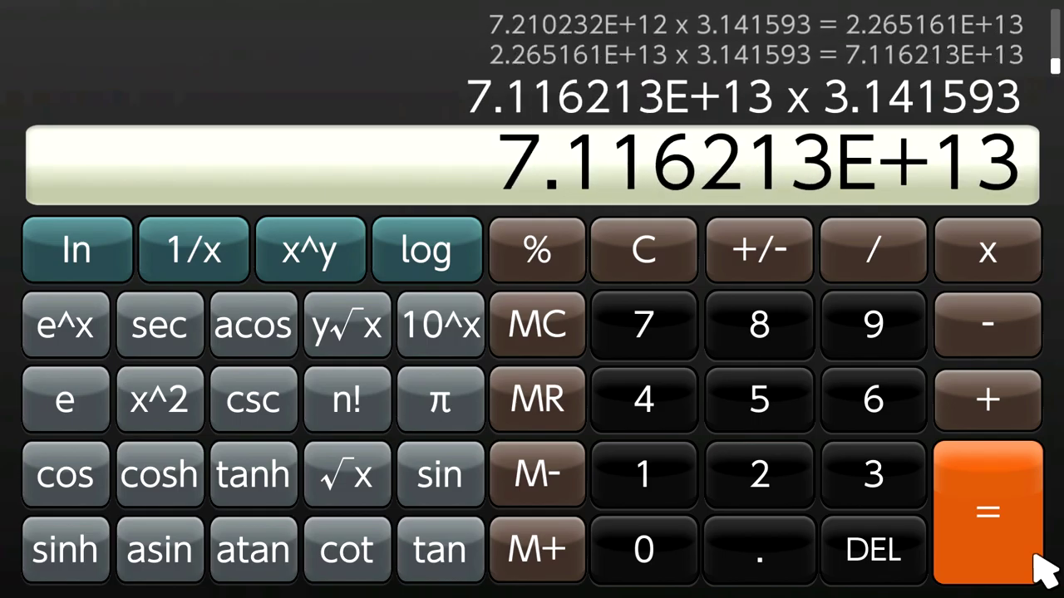
pyautogui.click(1035, 555)
pyautogui.click(1035, 555)
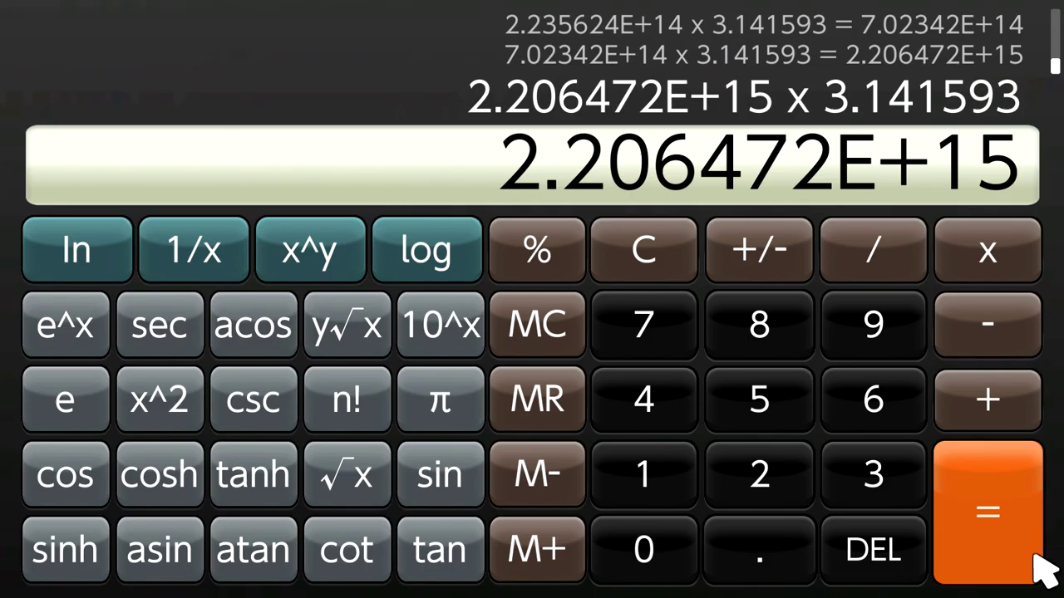
pyautogui.doubleClick(1035, 555)
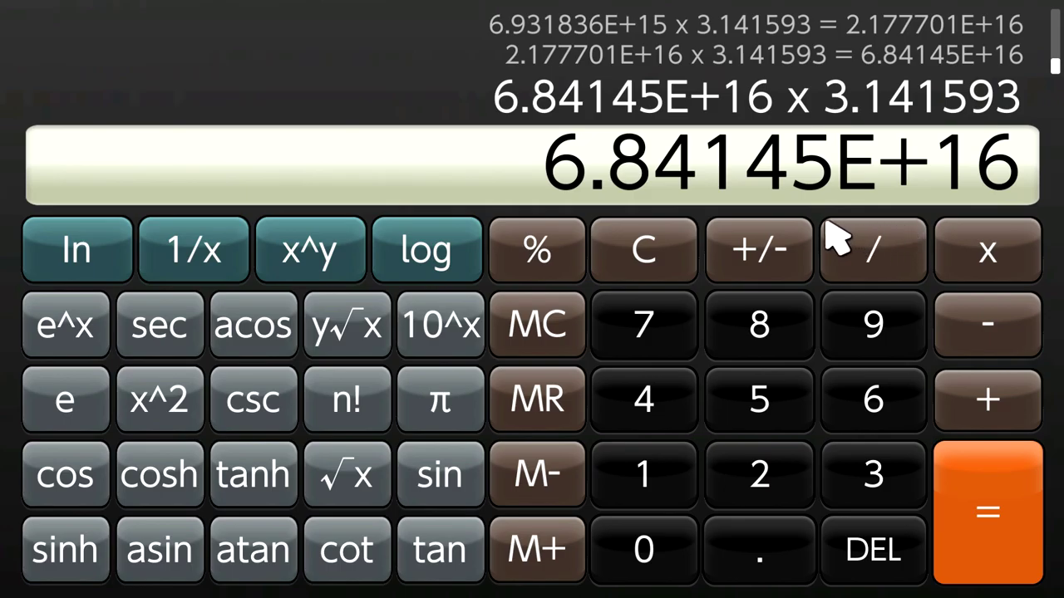
# Close the Calculator and return to the HOME Menu.
pyautogui.click(625, 293)
pyautogui.press('Home')
pyautogui.press('x')
pyautogui.press('Return')
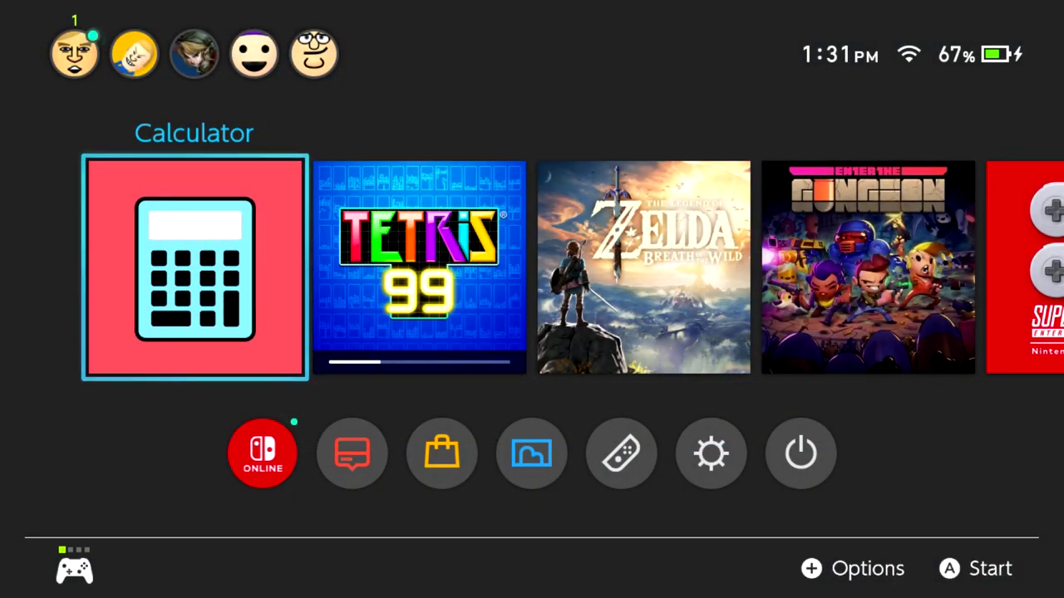